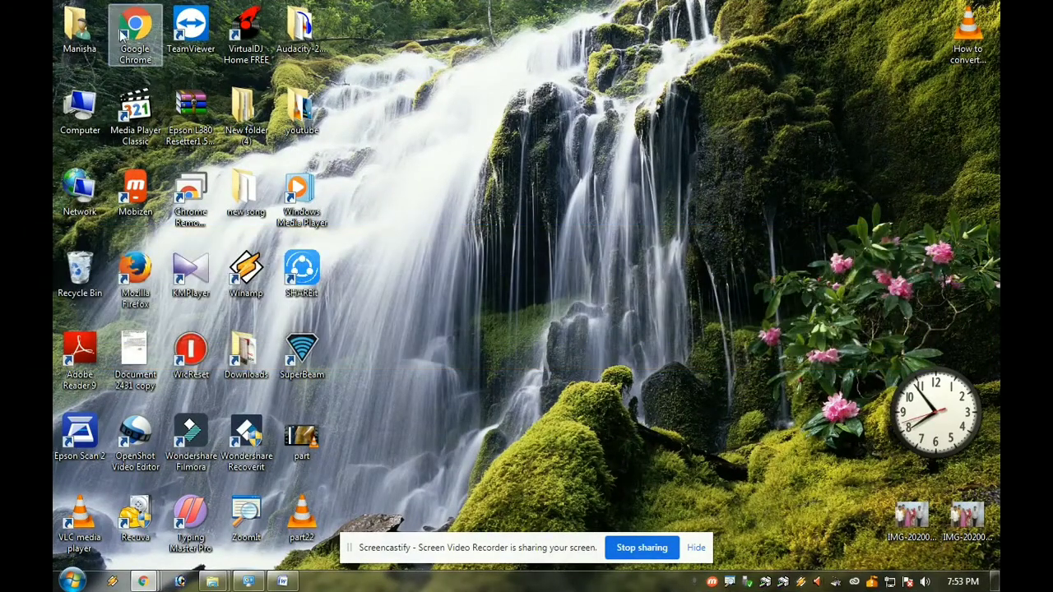
Open Google Chrome in a maximised window and search Google for "teamviewer".
double_click(121, 34)
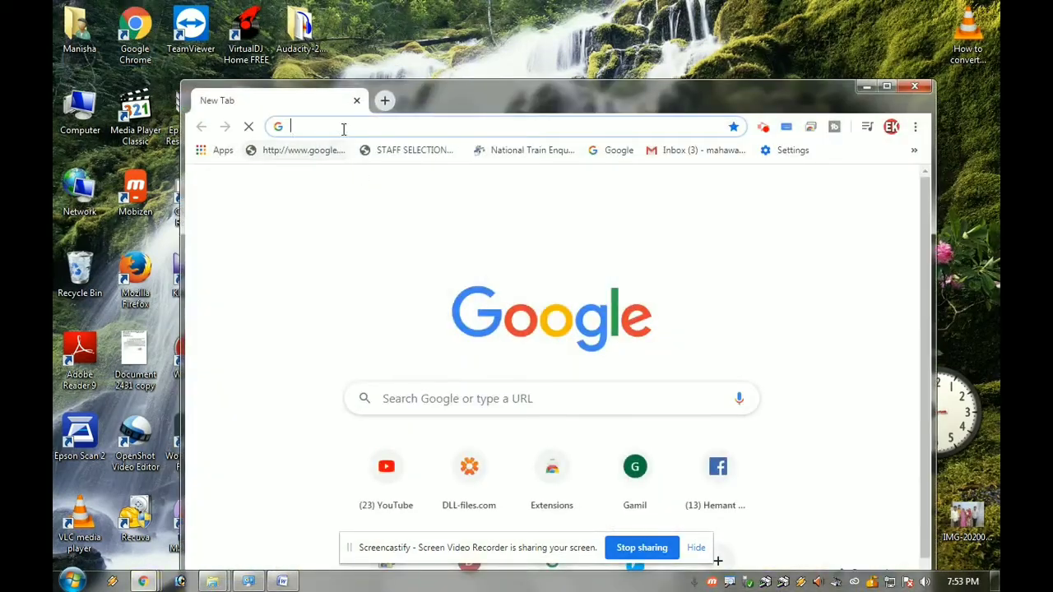
double_click(481, 97)
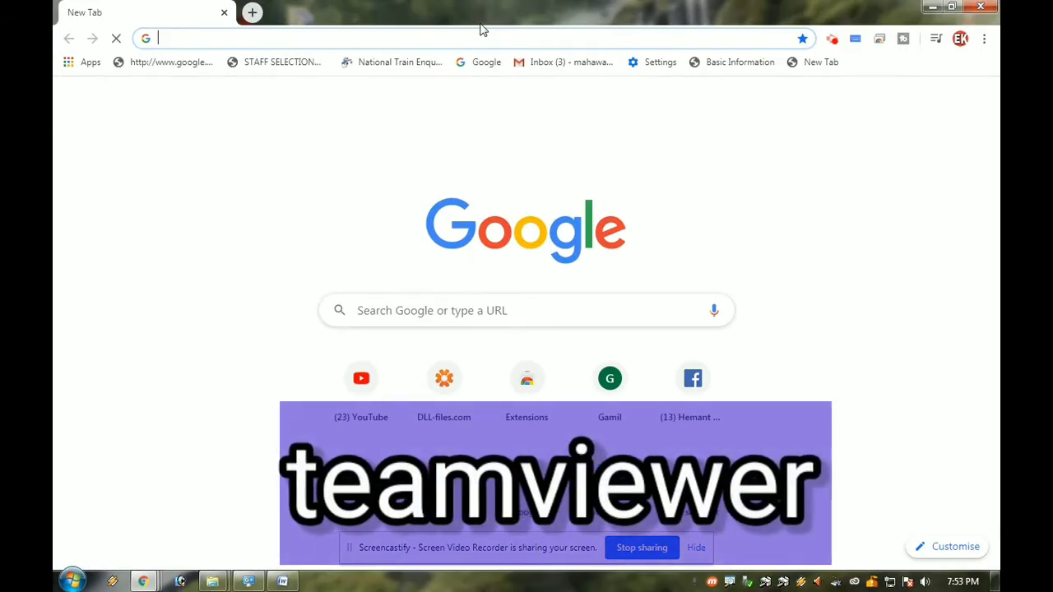
text(teamviewer)
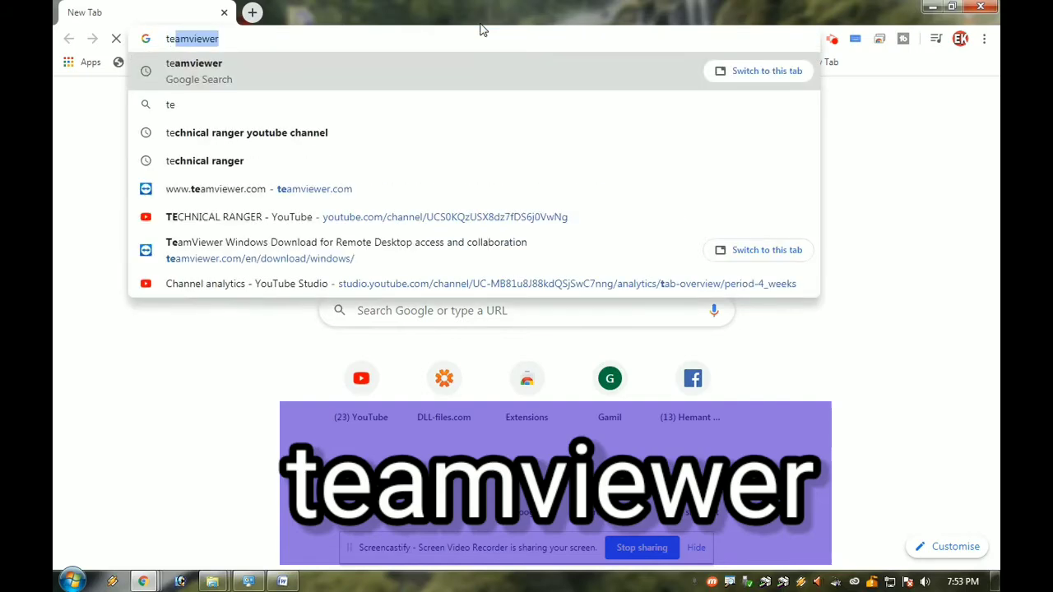
key(Return)
Open the Windows download page of teamviewer.com from the search results.
scroll(417, 314, down, 1)
scroll(417, 314, down, 1)
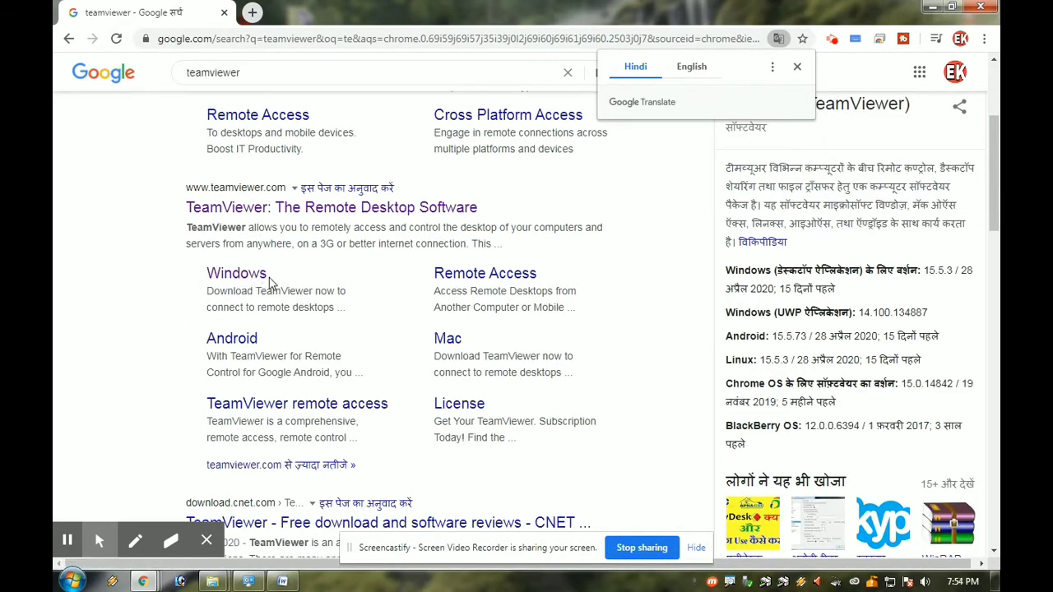
click(265, 278)
click(255, 274)
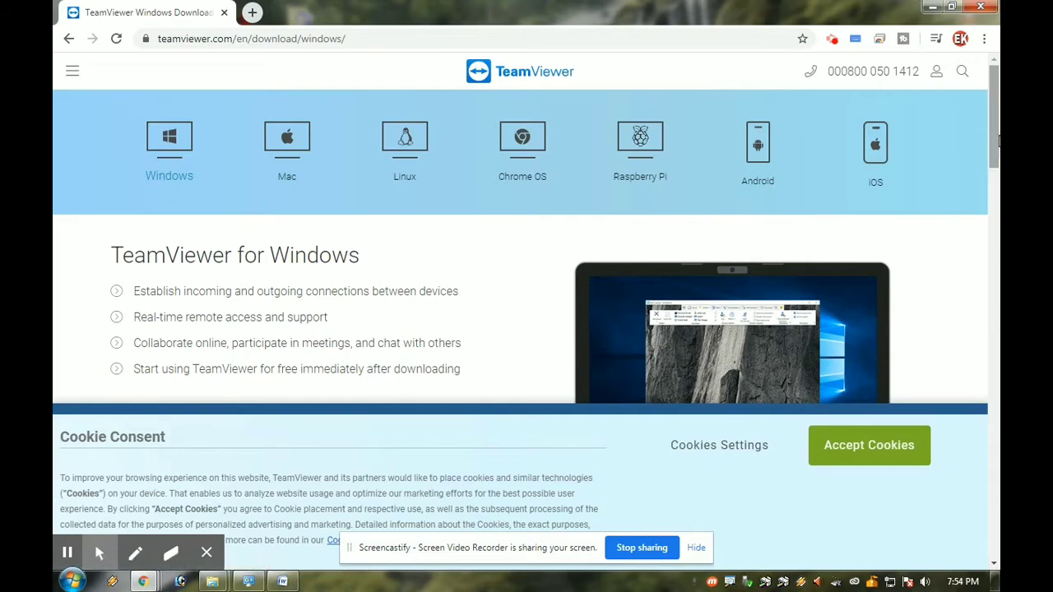
Download the TeamViewer installer for Windows from the download page.
drag(997, 140, 997, 198)
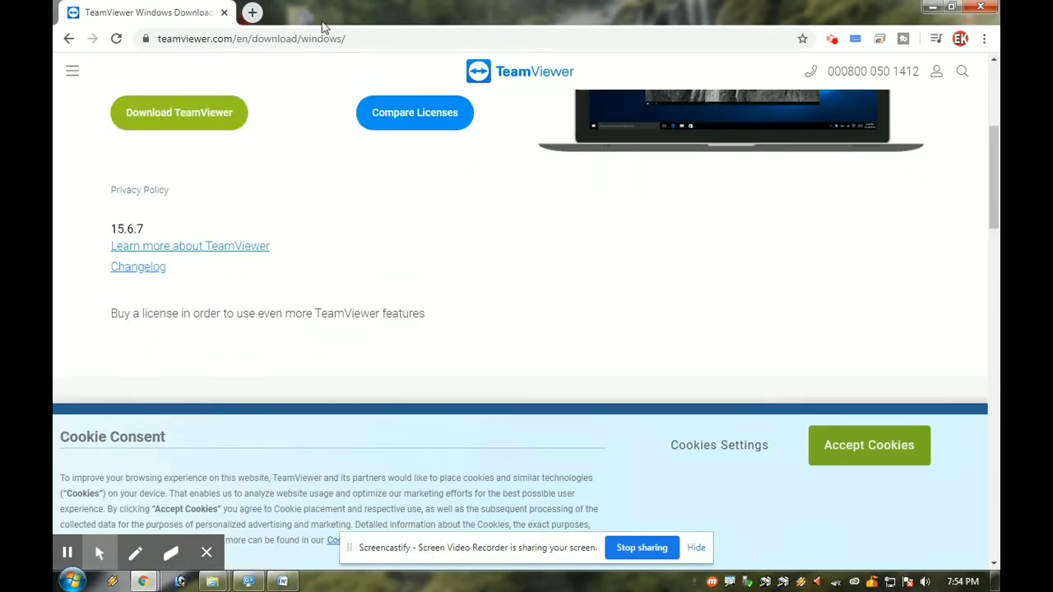
scroll(174, 226, up, 1)
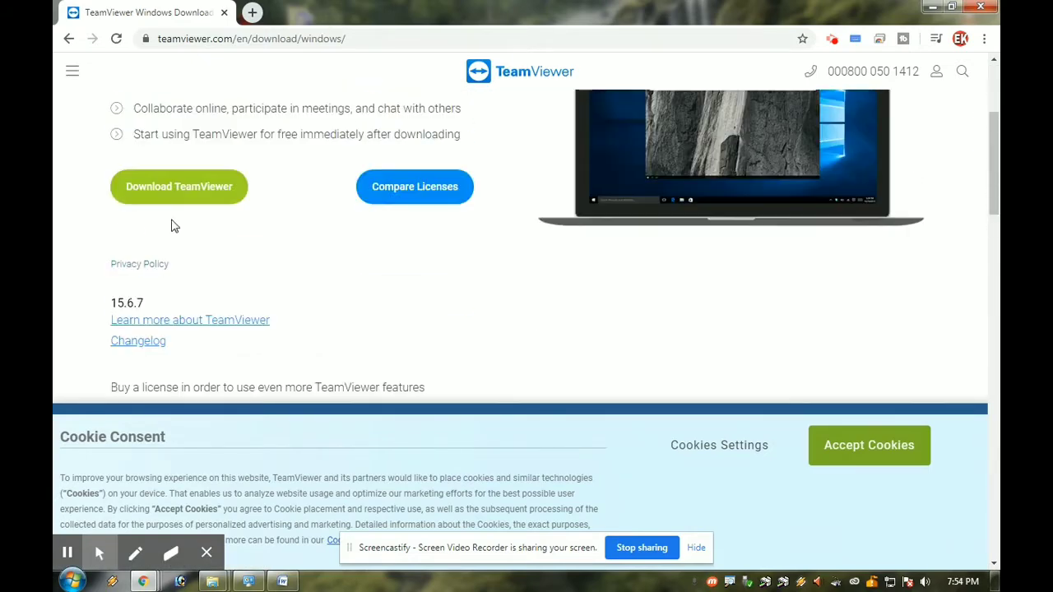
click(204, 192)
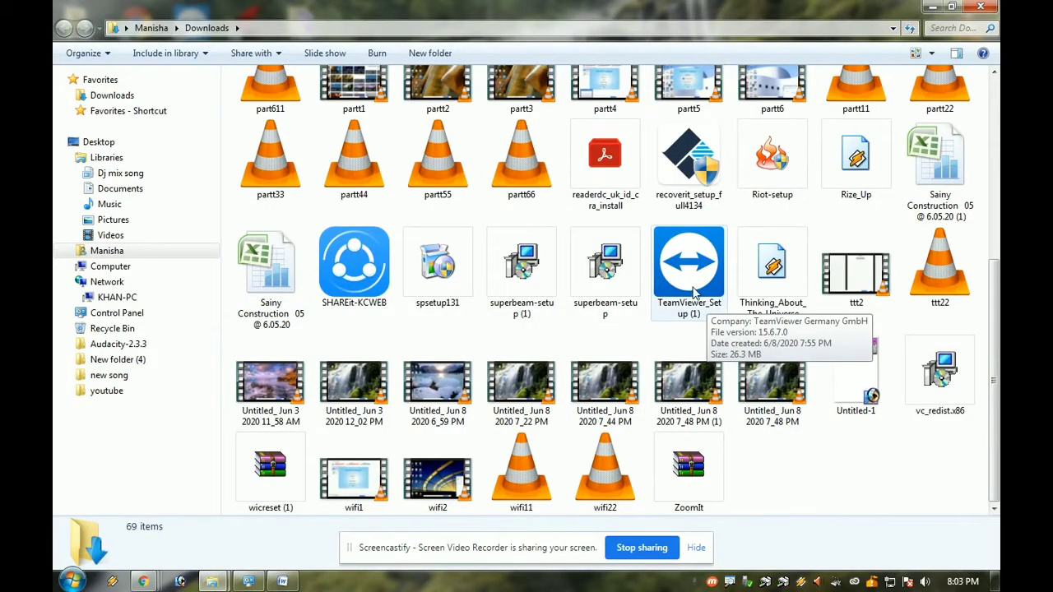
Run TeamViewer_Setup (1) from the Downloads folder and install it with Default installation for Personal / Non-commercial use.
double_click(689, 280)
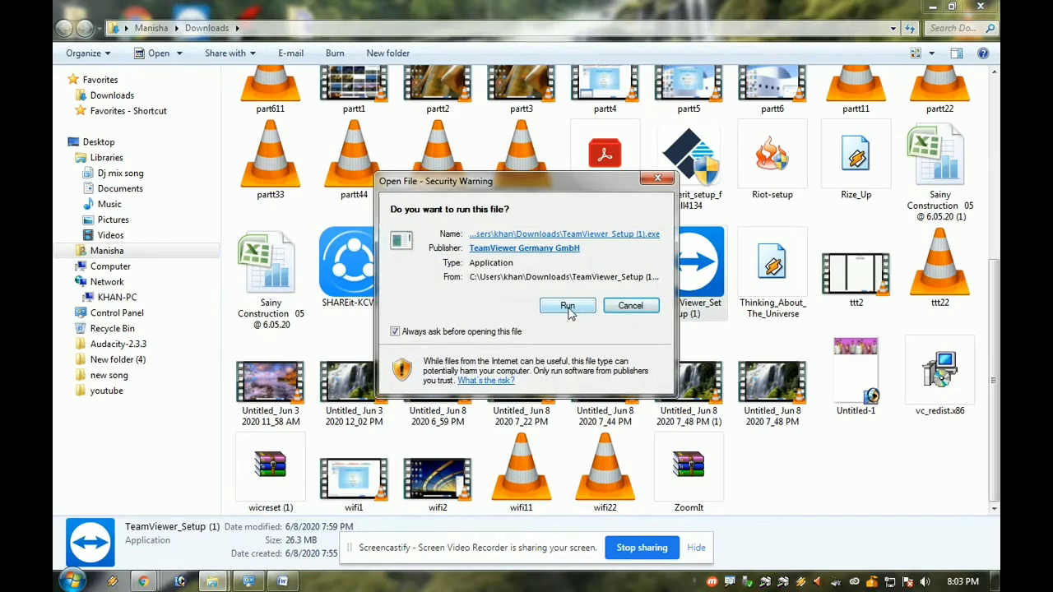
click(567, 307)
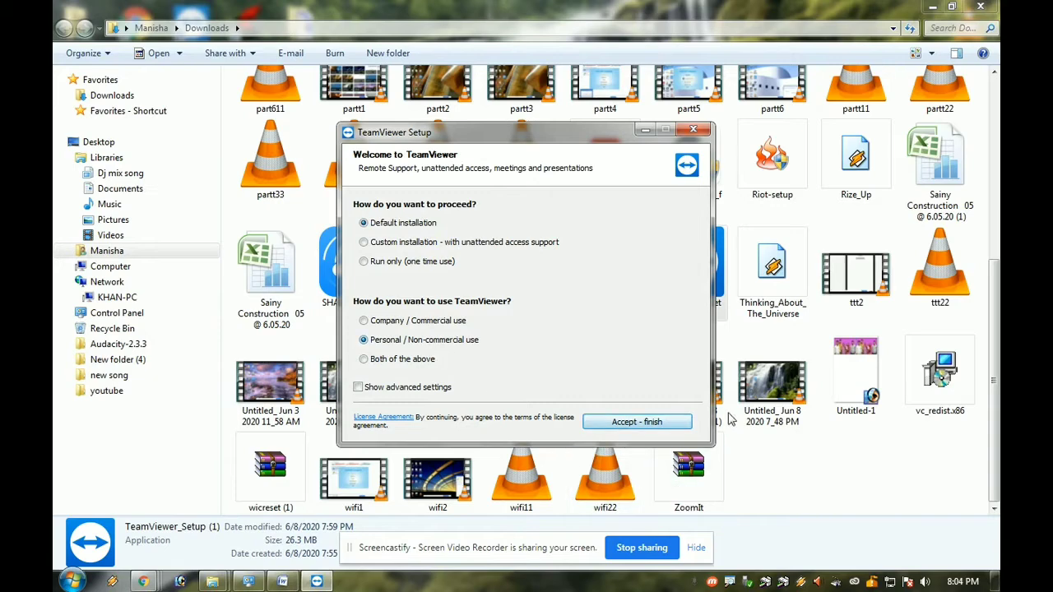
click(631, 423)
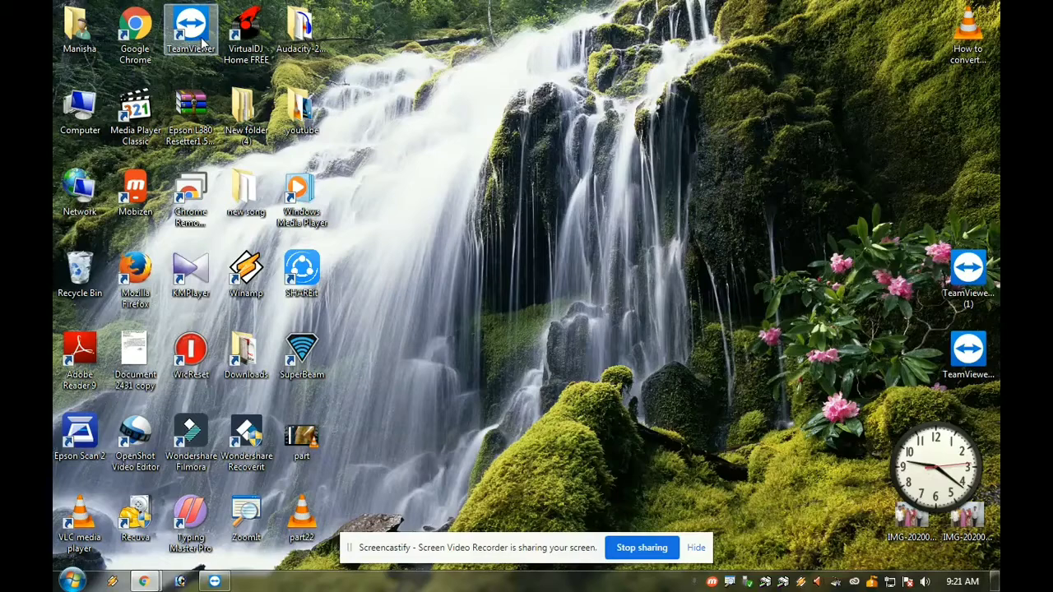
Launch TeamViewer from the desktop, enter the partner's ID and start connecting in Remote control mode.
double_click(192, 29)
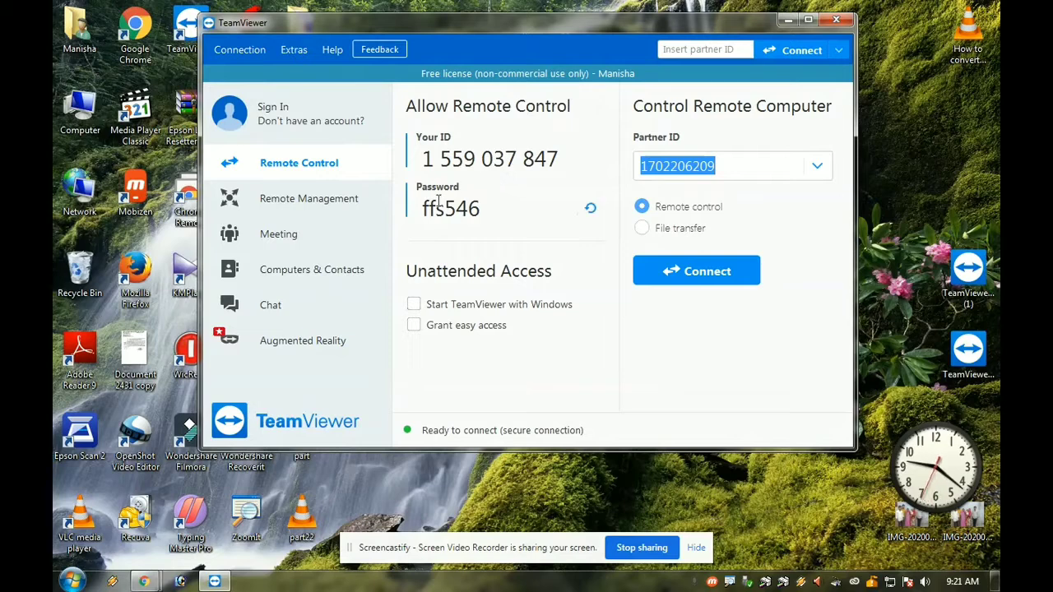
click(731, 170)
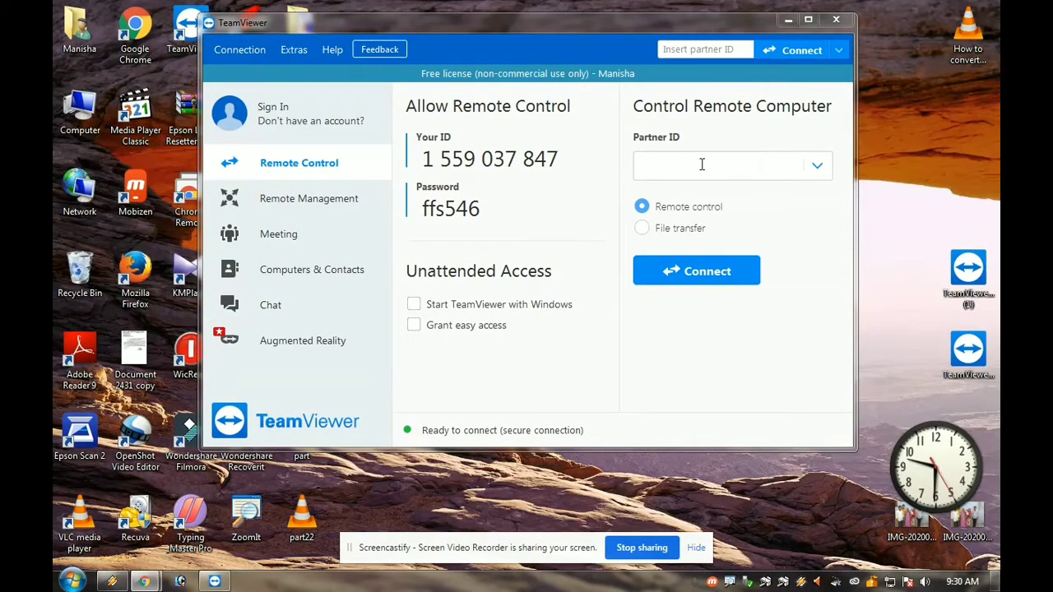
click(639, 165)
key(ctrl+v)
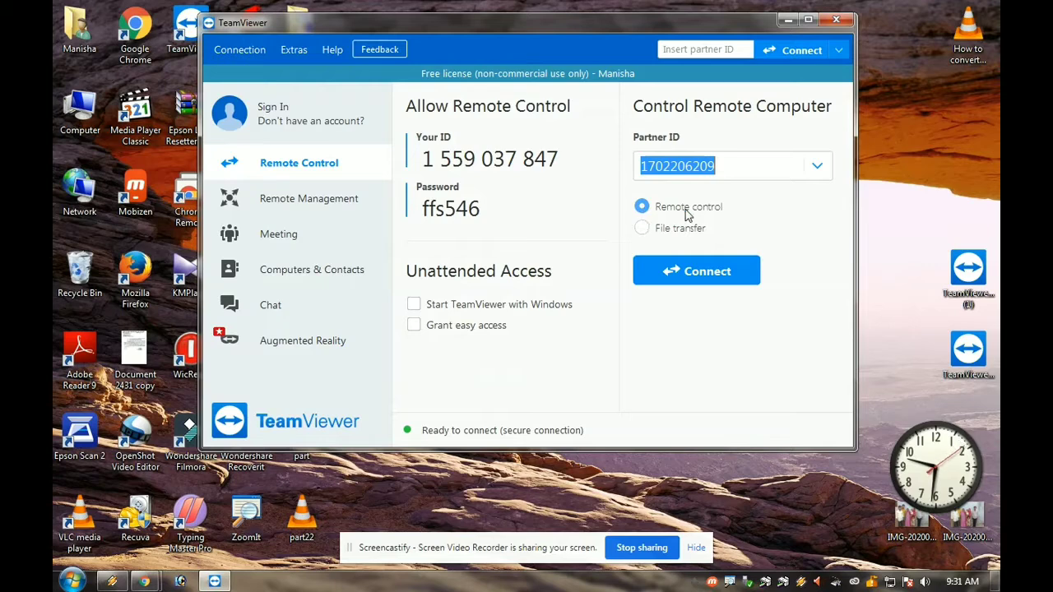
click(691, 274)
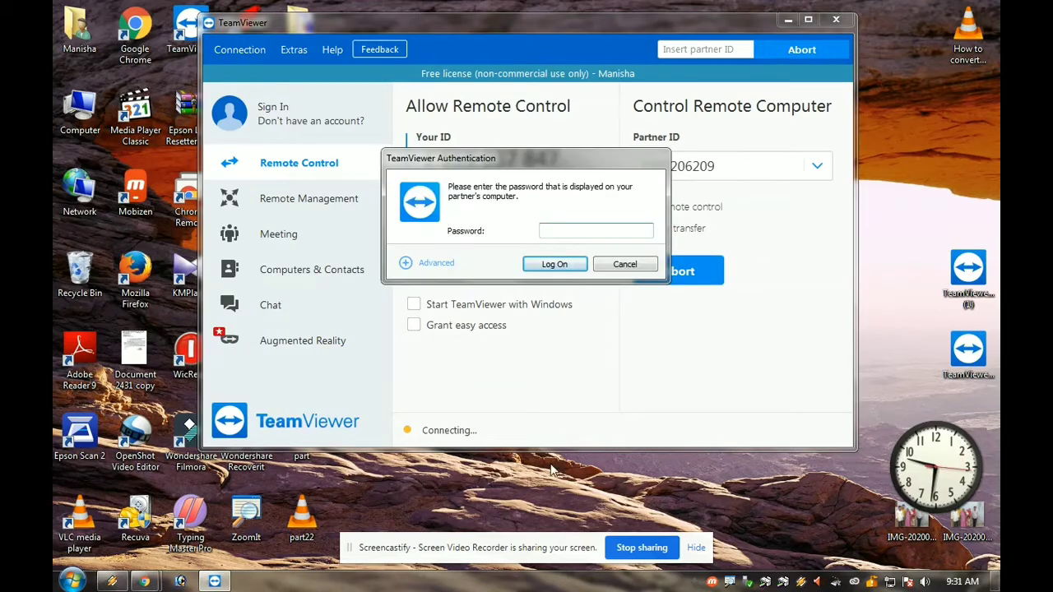
Enter the partner computer's password in the TeamViewer authentication dialog and log on.
click(564, 230)
text(******)
click(554, 264)
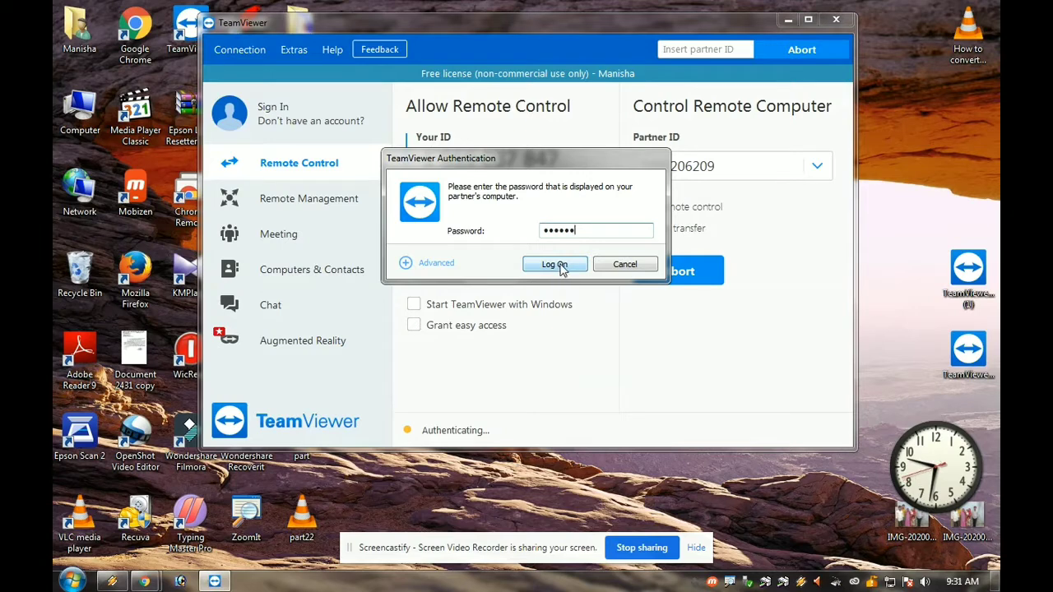
click(561, 267)
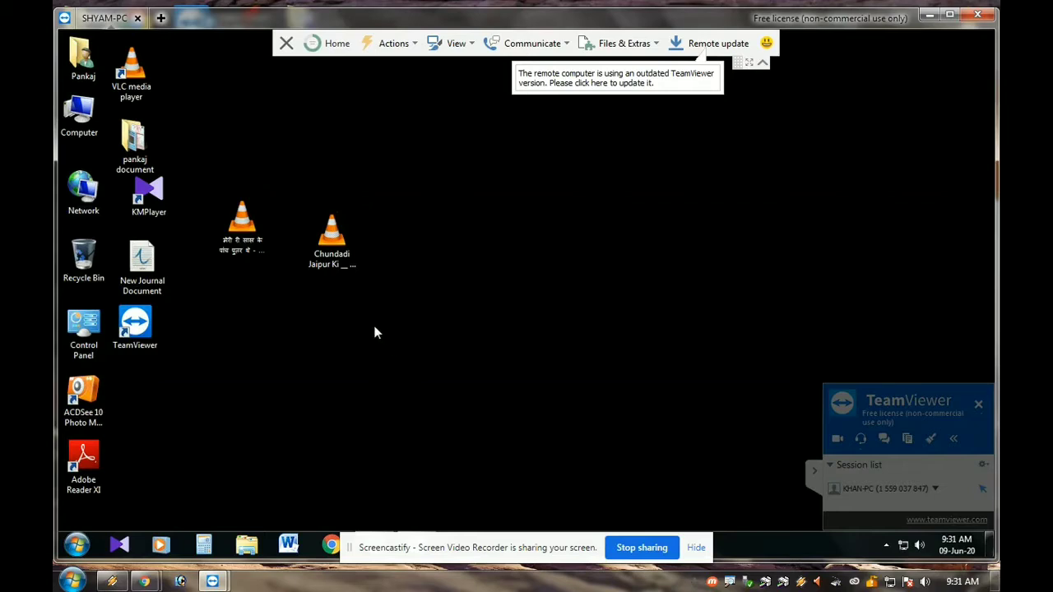
Copy the Haryanvi folk song MP3 file from the remote computer's desktop to the clipboard.
right_click(248, 243)
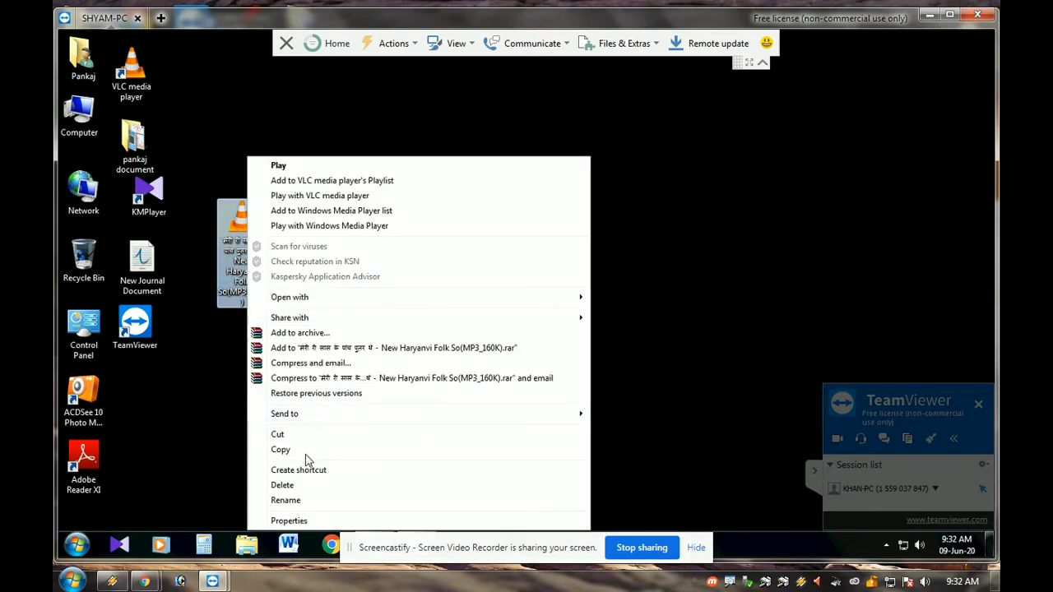
click(303, 451)
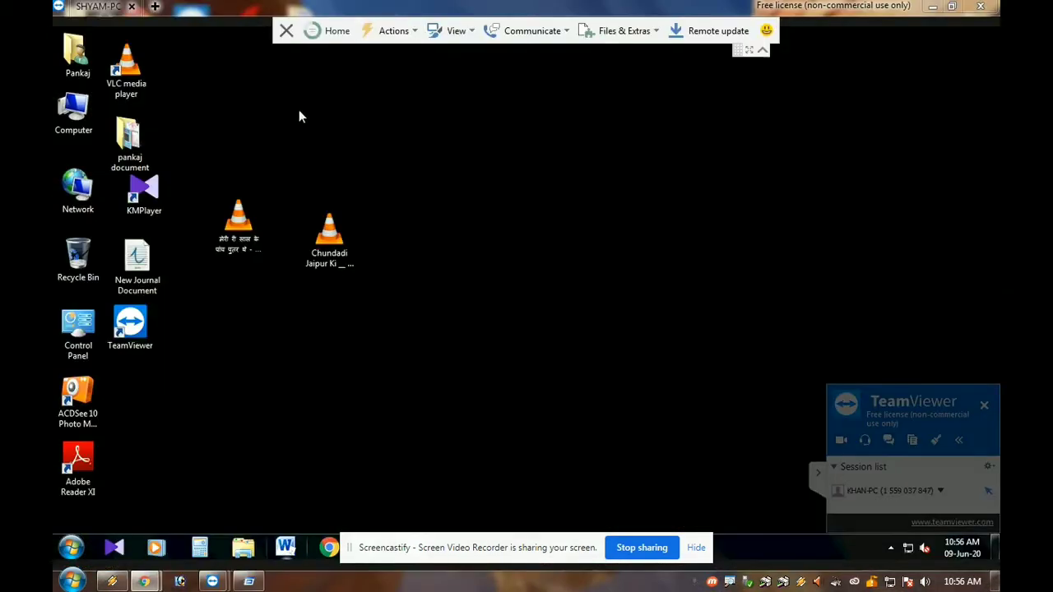
Try signing out on the remote computer and cancel the remote logoff.
click(418, 33)
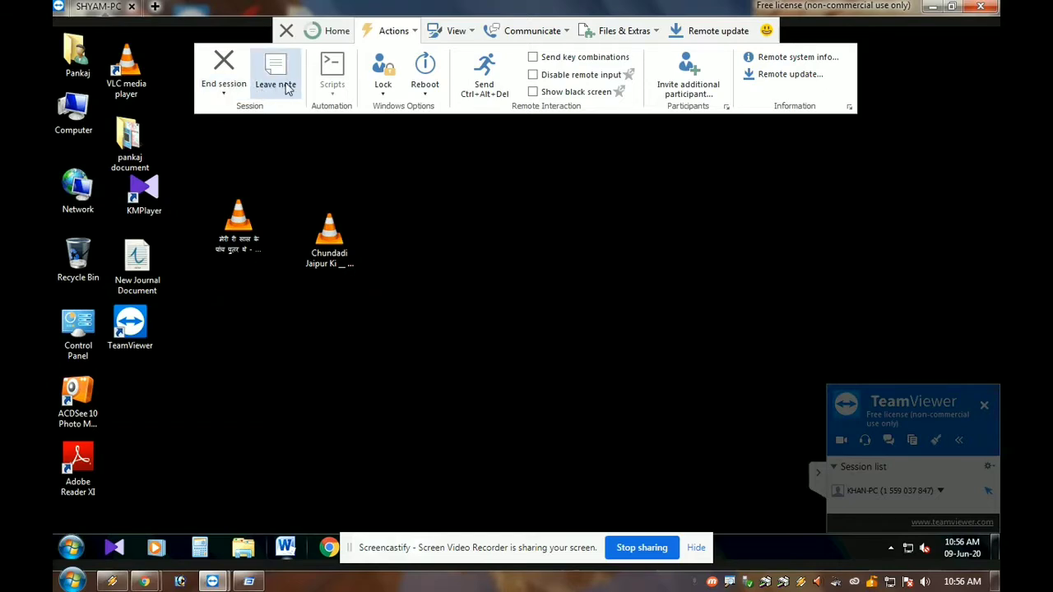
click(383, 86)
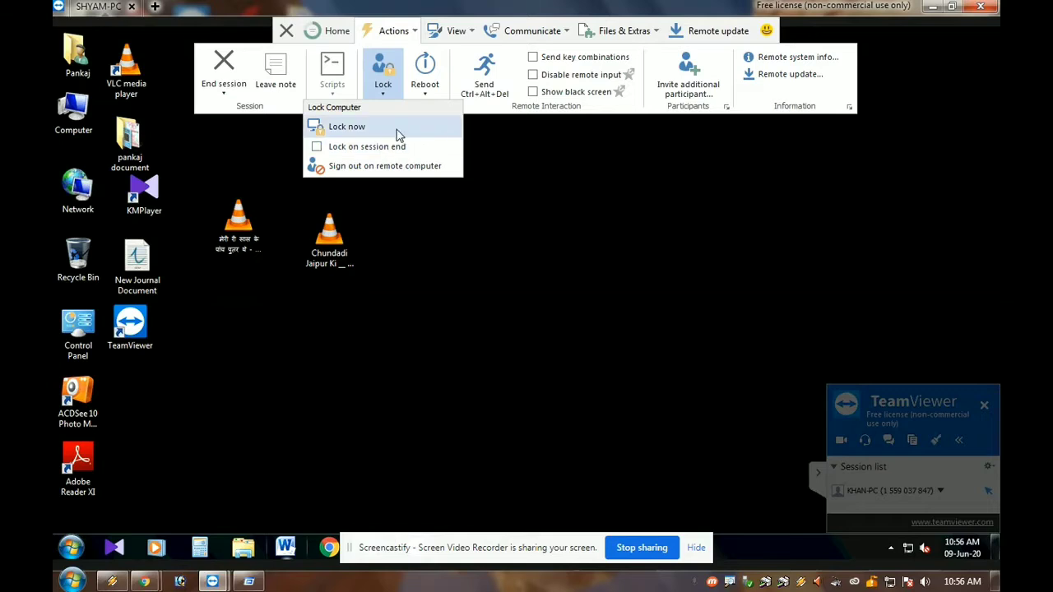
click(425, 169)
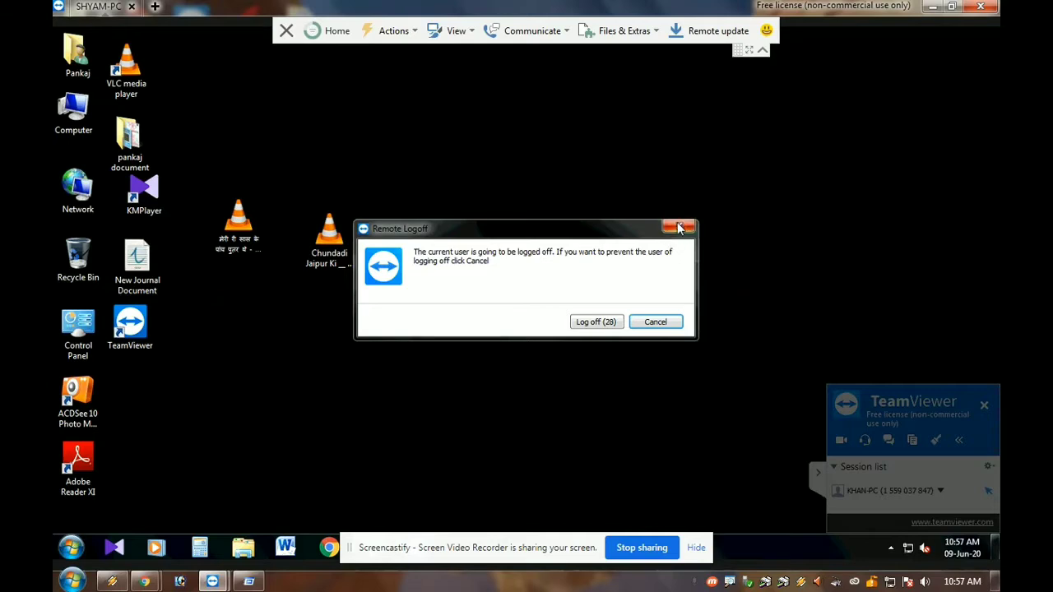
click(677, 227)
Check the reboot options for the remote computer and send it the Ctrl+Alt+Del command.
click(414, 35)
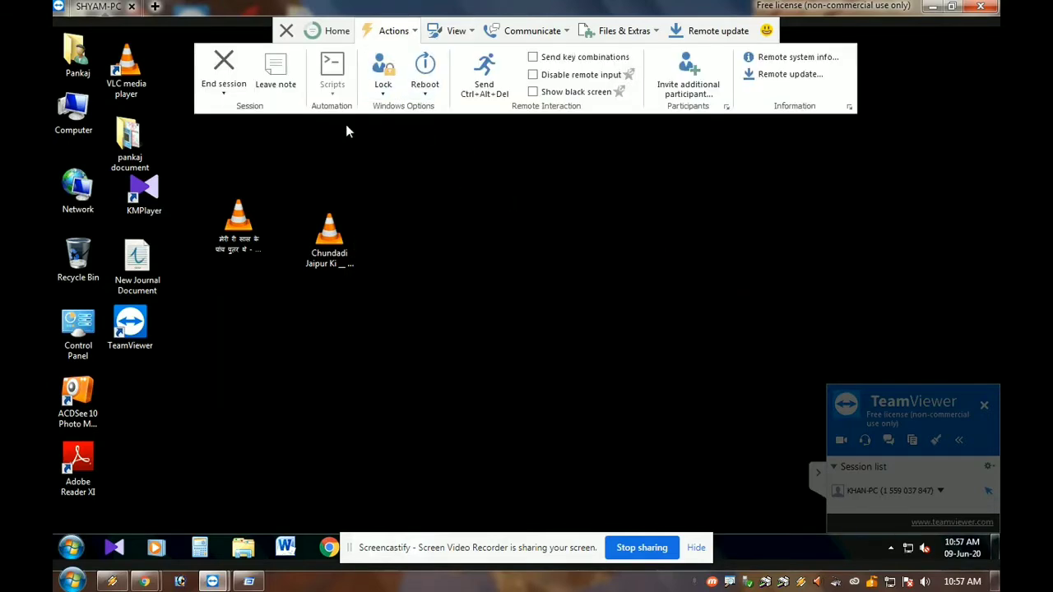
click(434, 85)
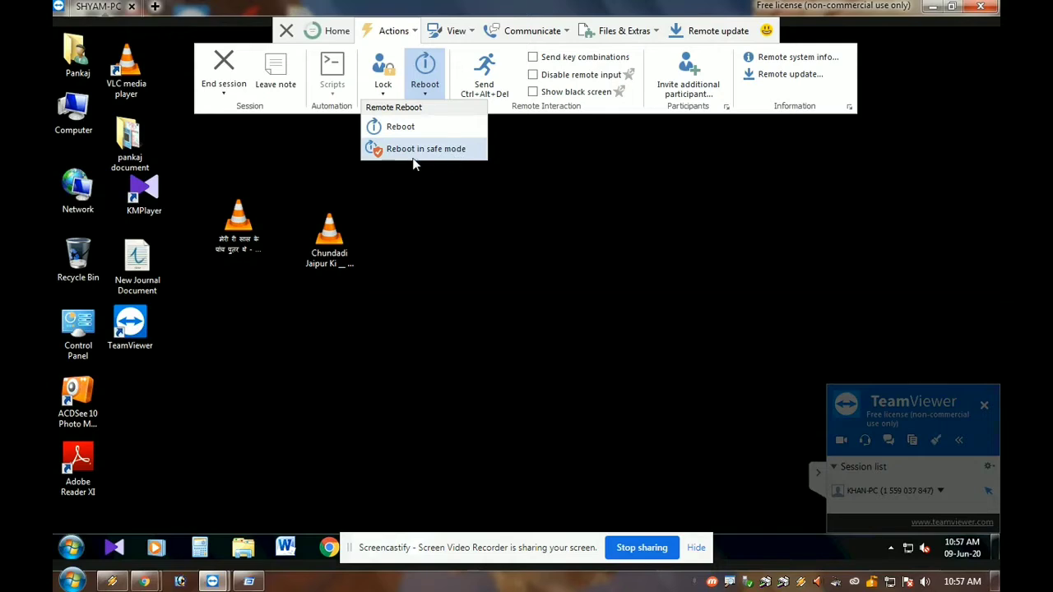
click(459, 158)
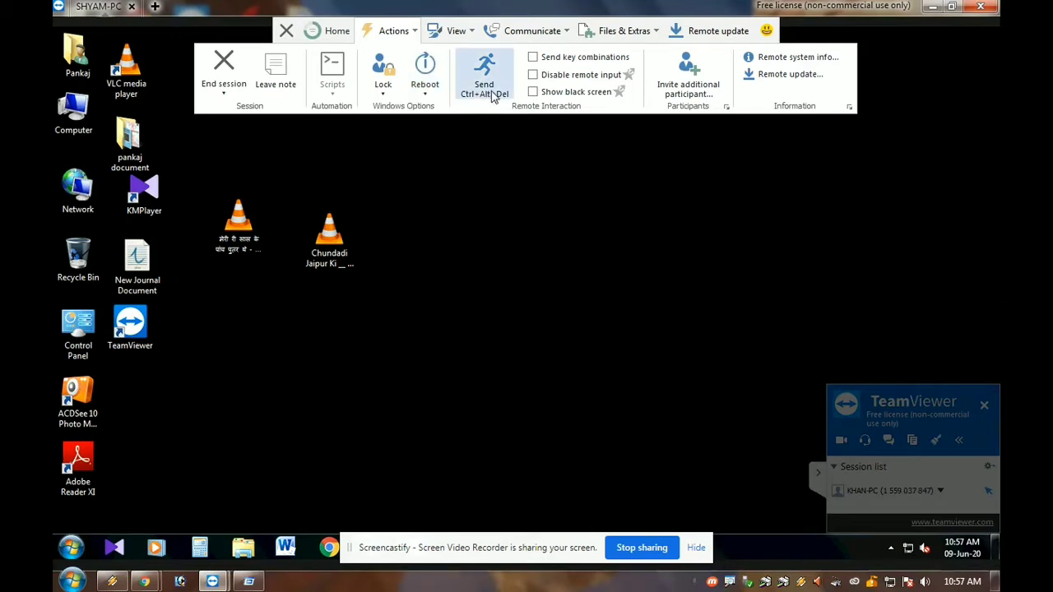
click(491, 94)
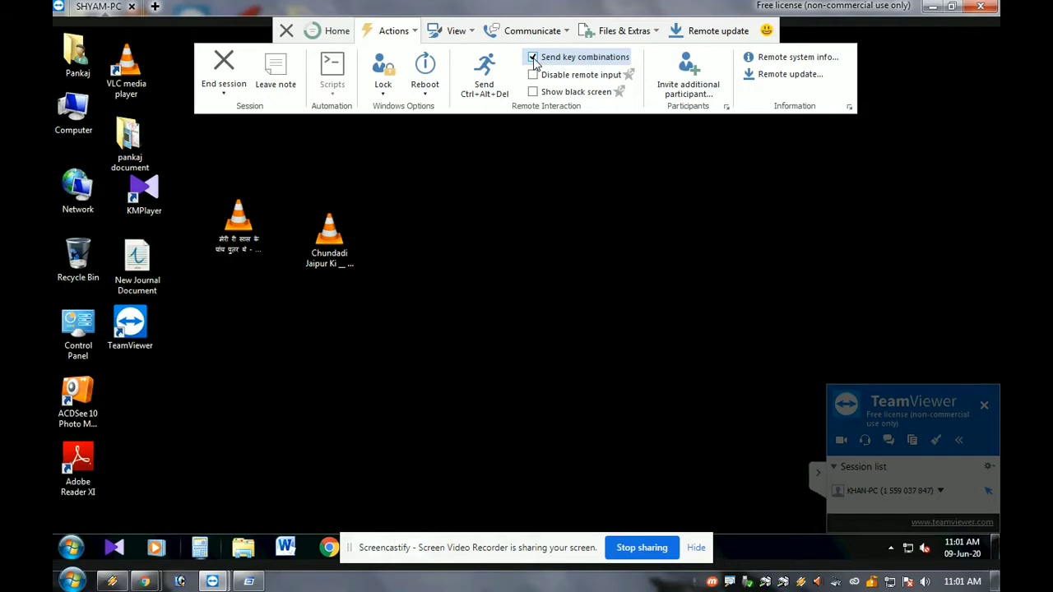
Enable sending key combinations to the remote computer and open the Run dialog there.
click(399, 450)
key(super+r)
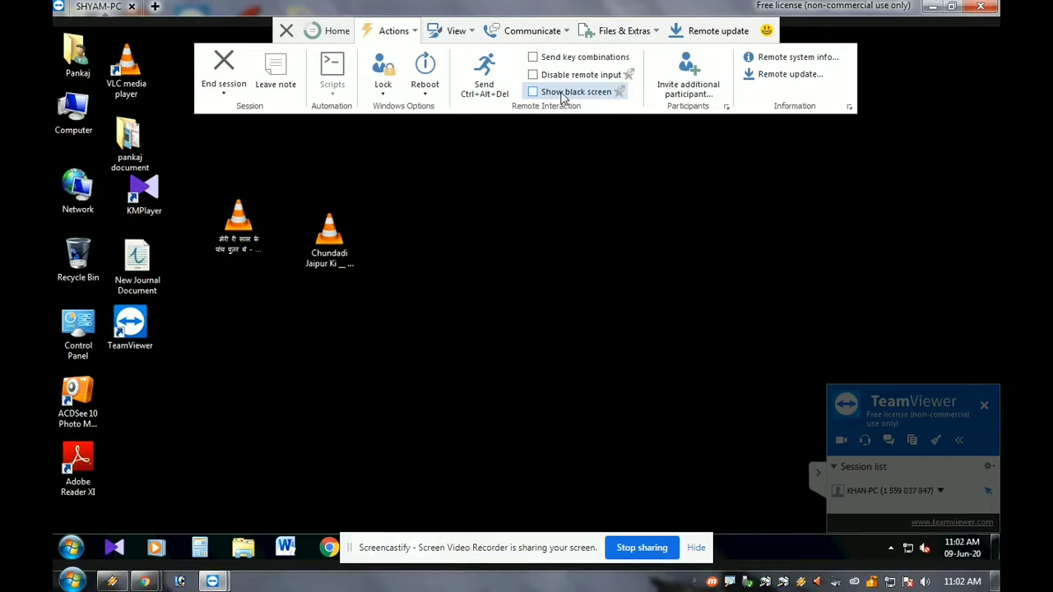
Review the remote computer's system information, including processor, memory, operating system and drives, and close it.
click(821, 58)
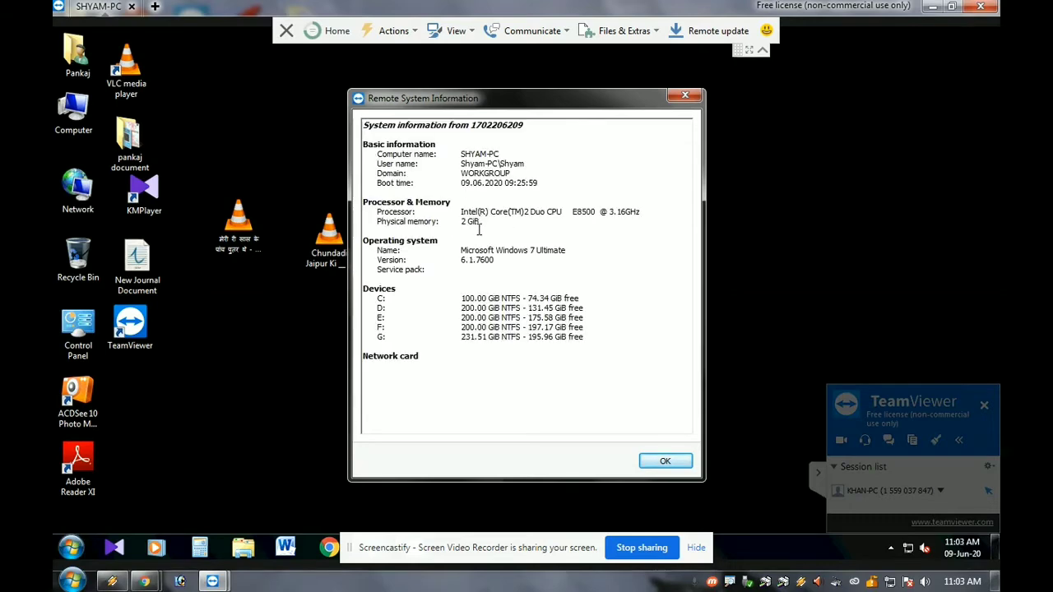
click(685, 94)
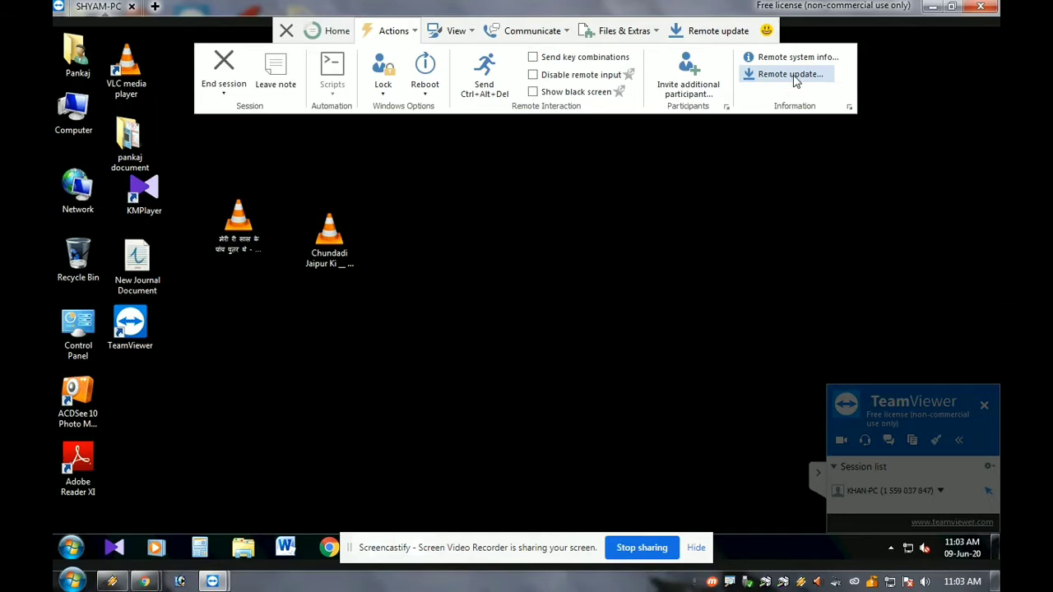
Try Original scaling for the remote view, switch it to Scaled and set the quality to Auto select.
mouse_move(458, 37)
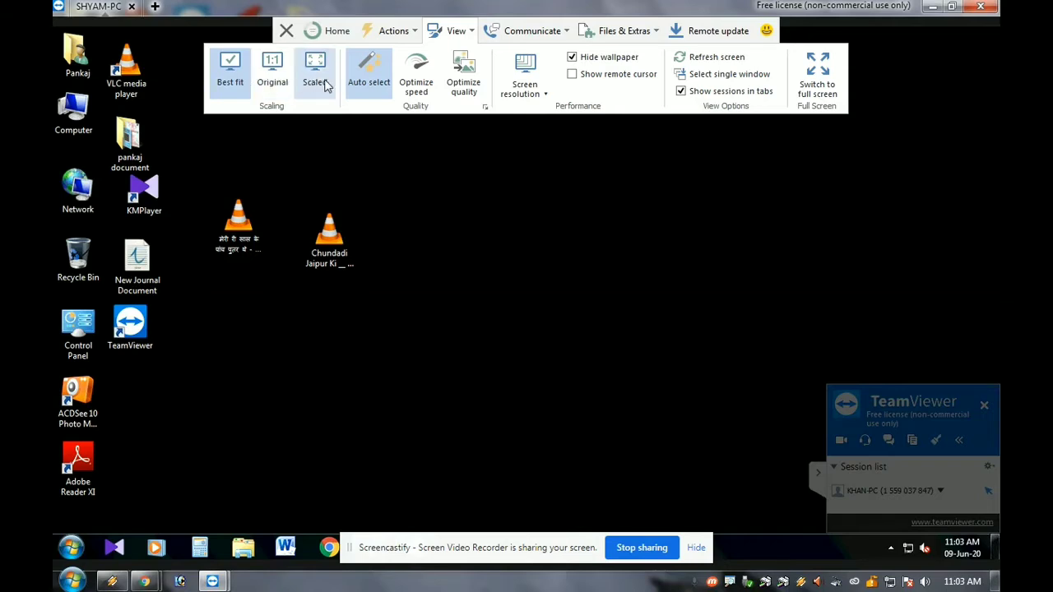
click(282, 97)
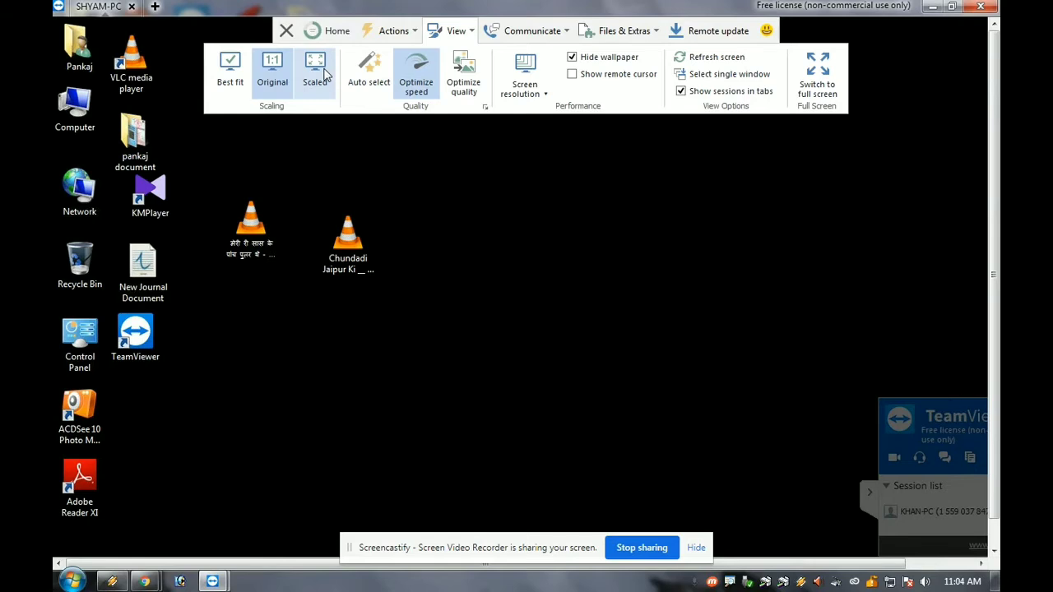
click(316, 73)
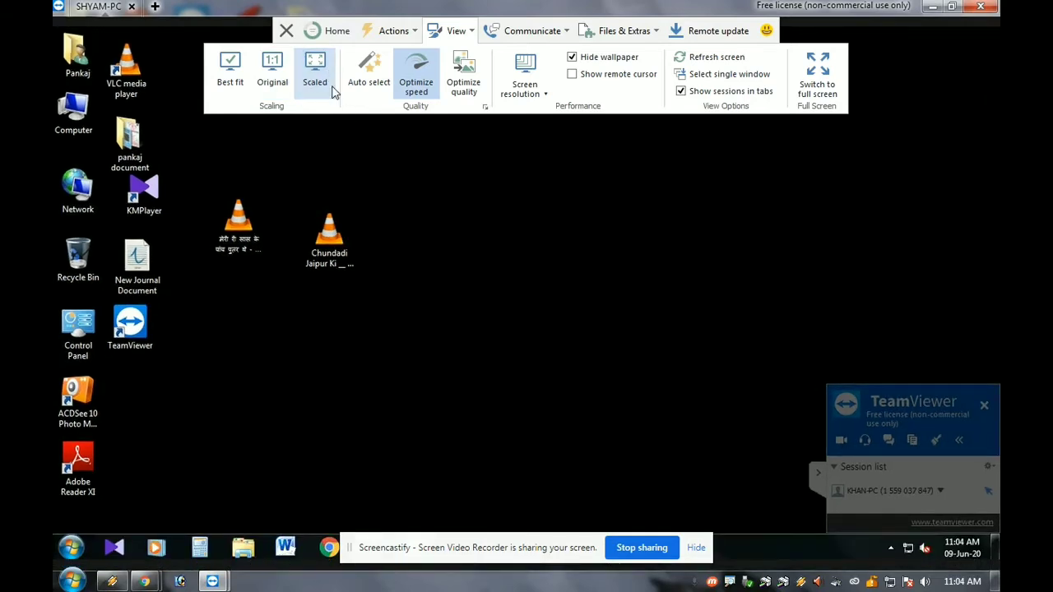
click(372, 80)
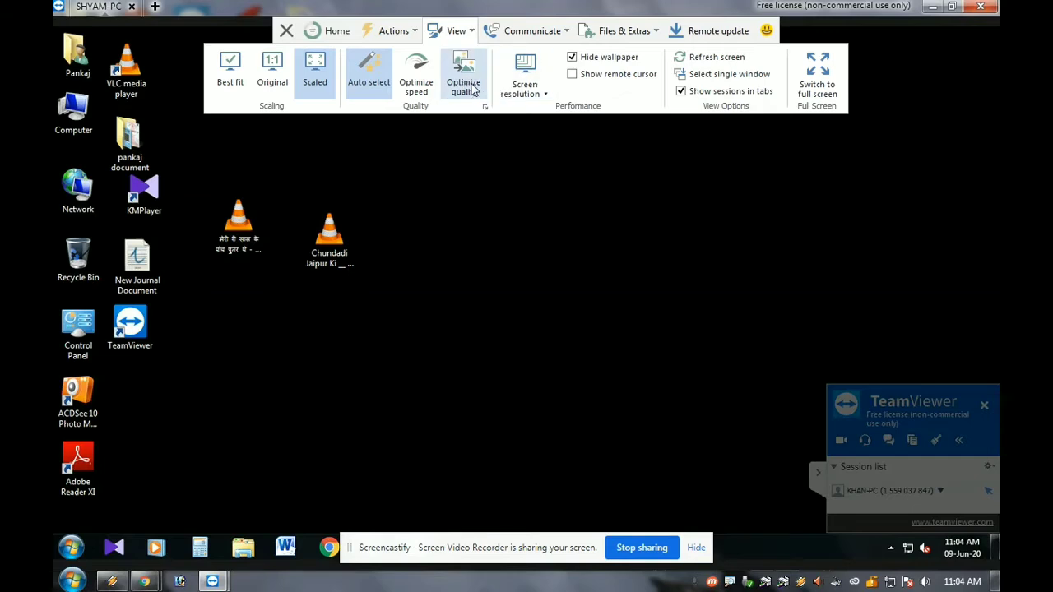
Examine the screen resolutions available for the remote computer without choosing one.
click(542, 92)
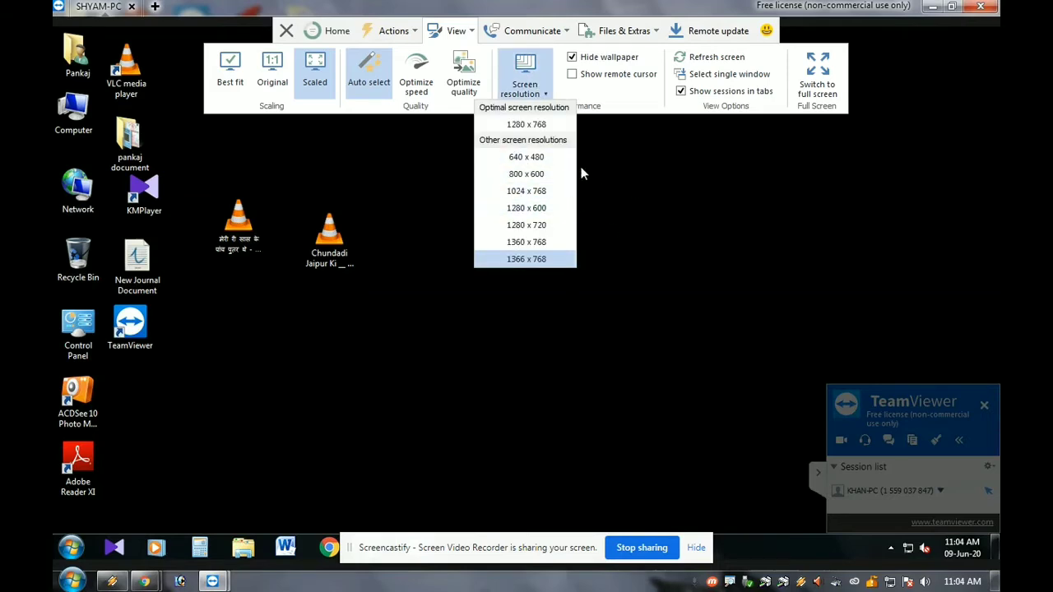
click(613, 176)
click(454, 31)
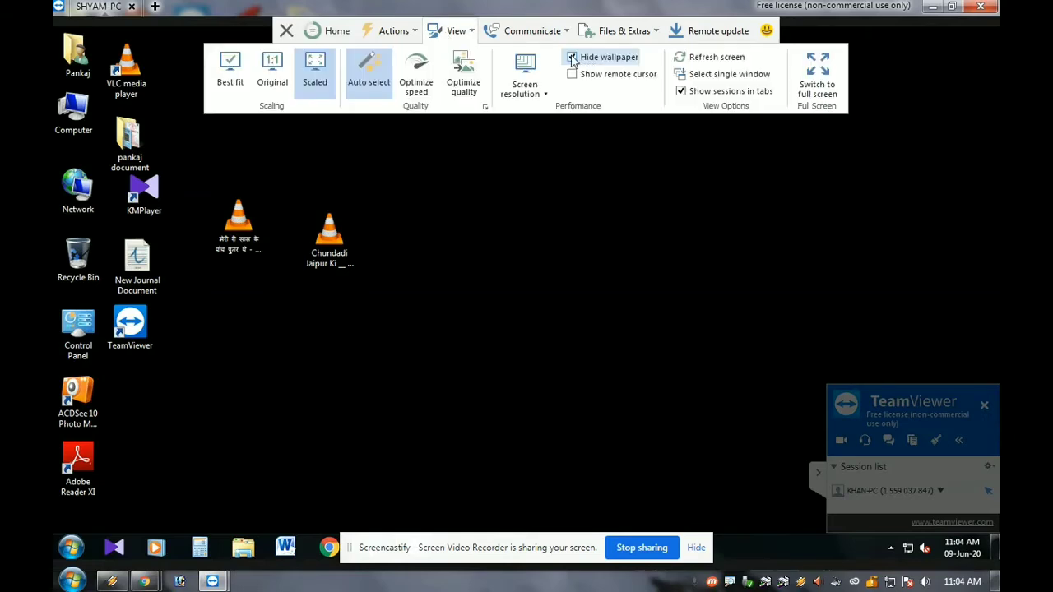
click(573, 58)
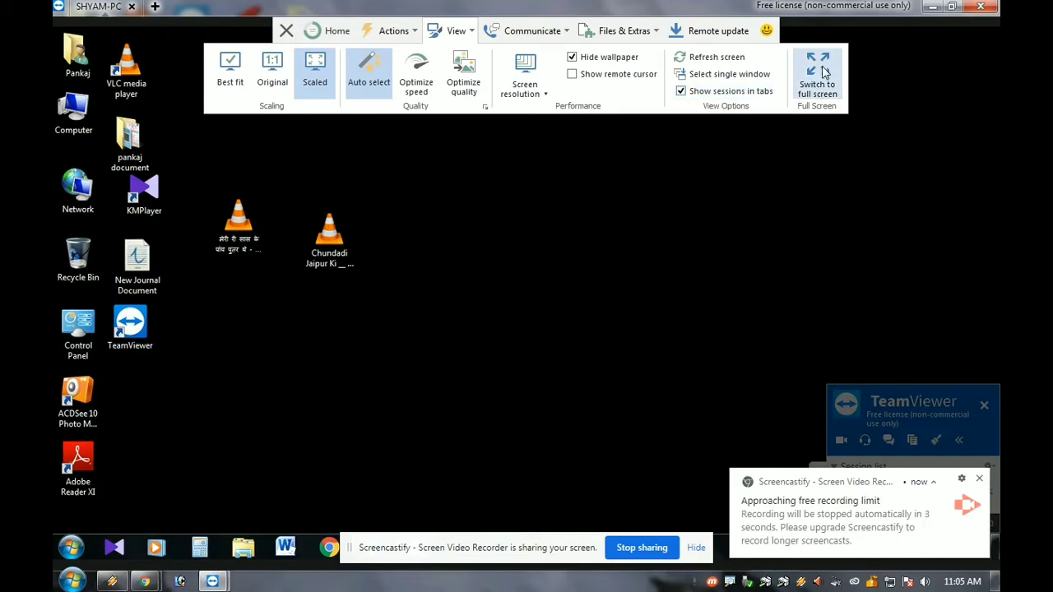
Try the internet option for the conference call and return to calling by telephone.
click(549, 33)
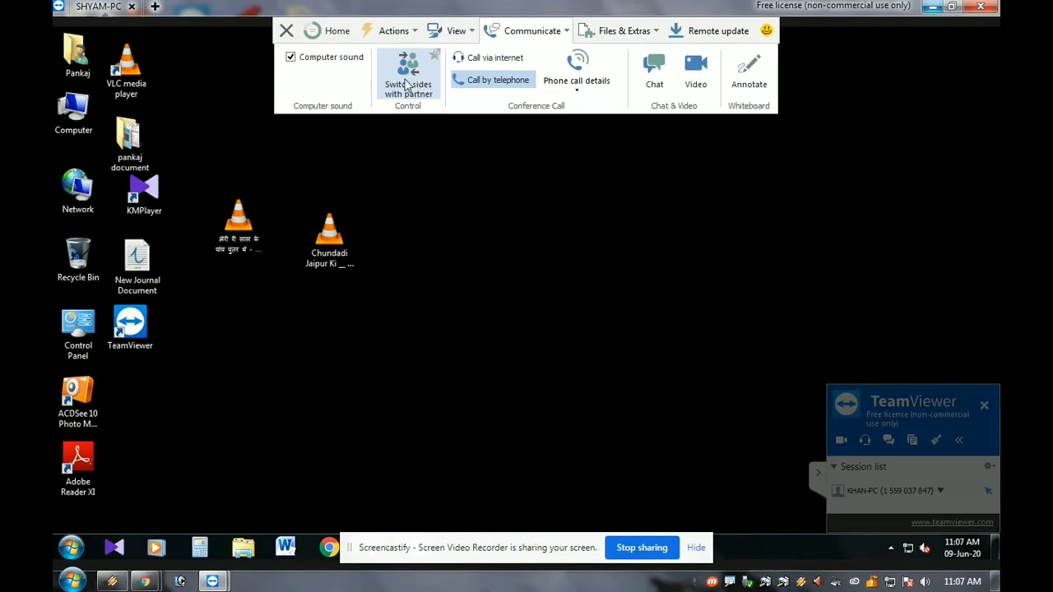
click(496, 58)
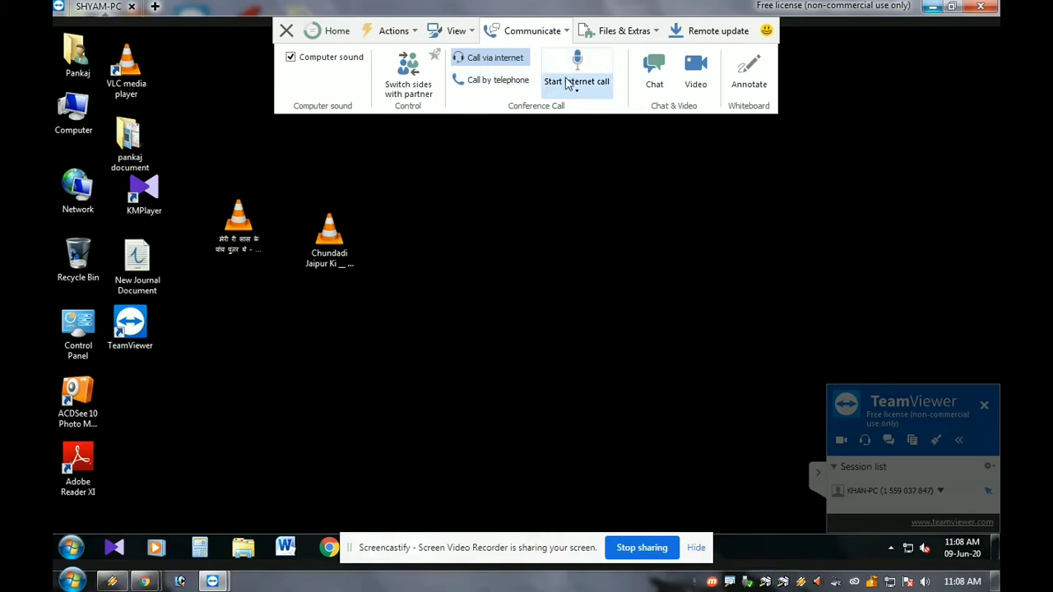
click(497, 79)
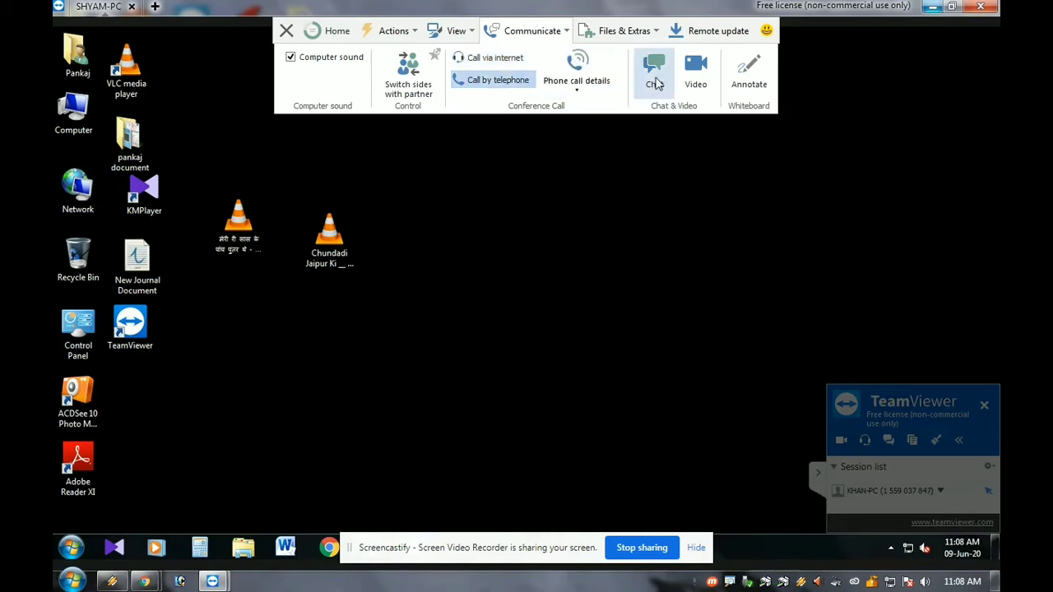
Send the chat message "hi" to the remote computer and reopen the chat to read the replies.
click(655, 82)
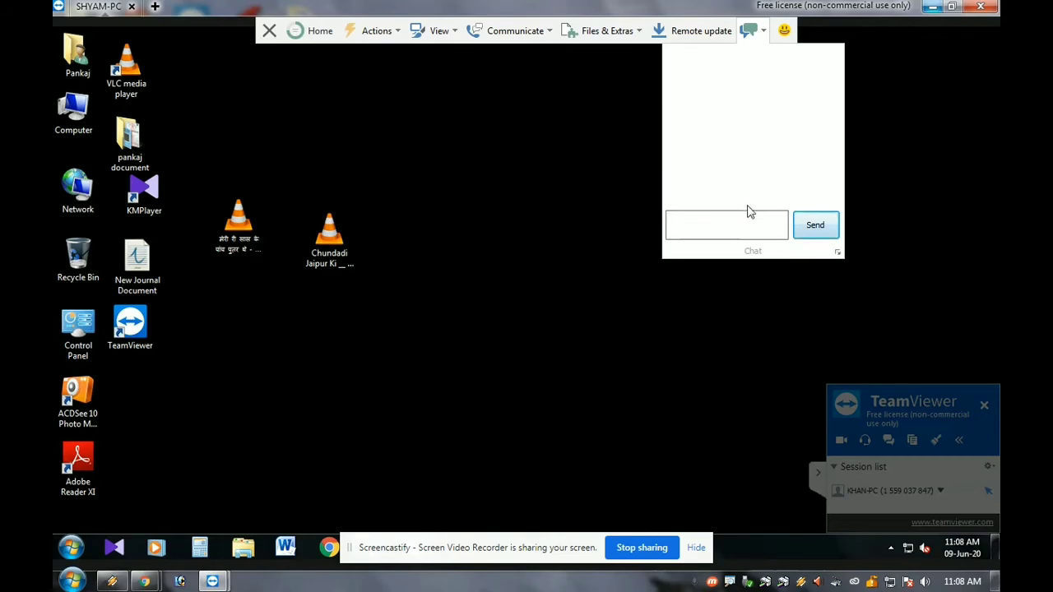
text(hi)
click(813, 225)
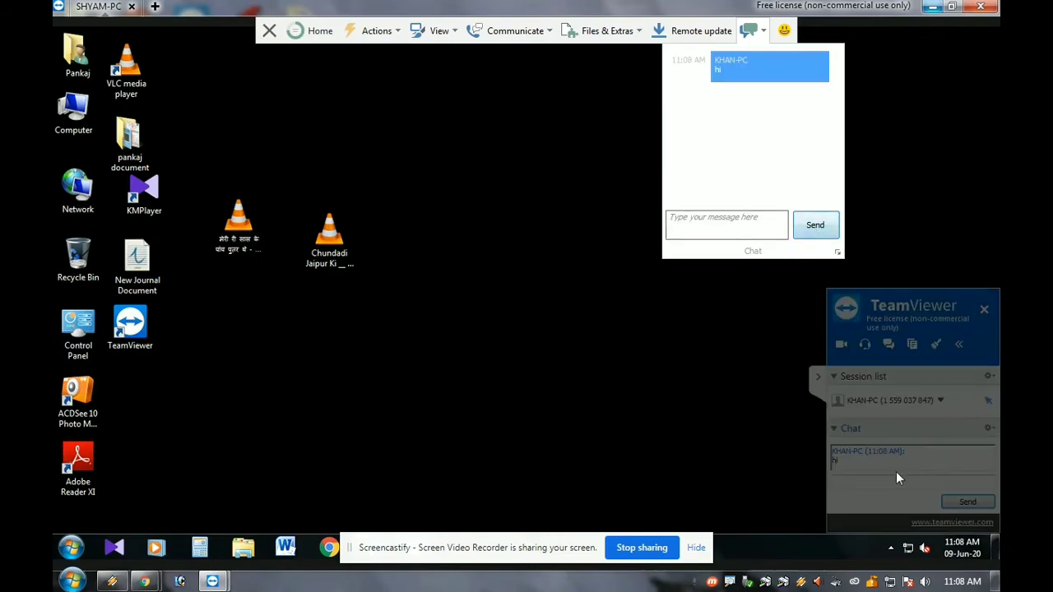
drag(856, 466, 828, 467)
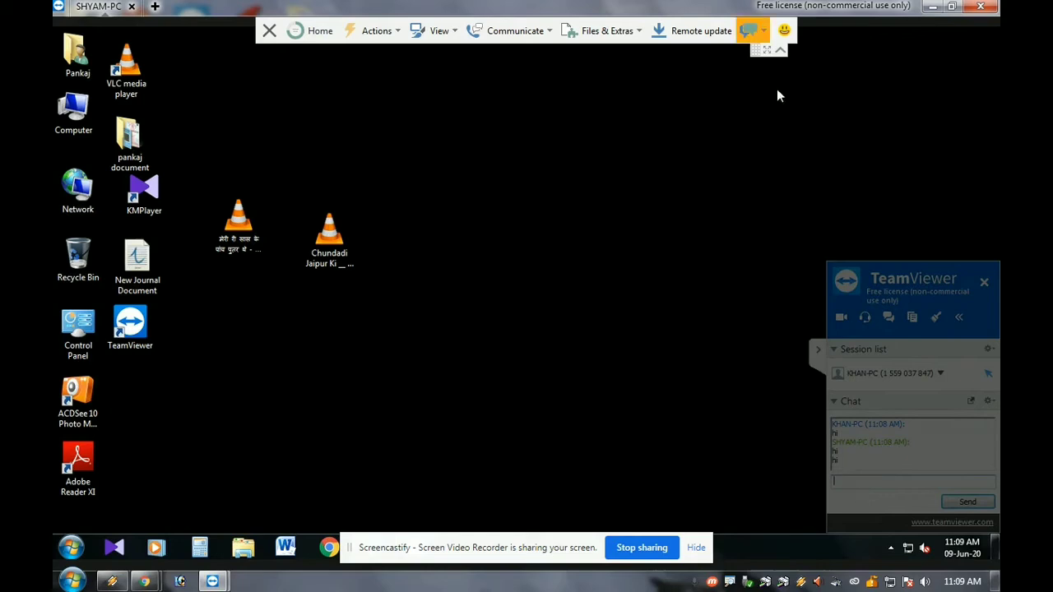
click(746, 31)
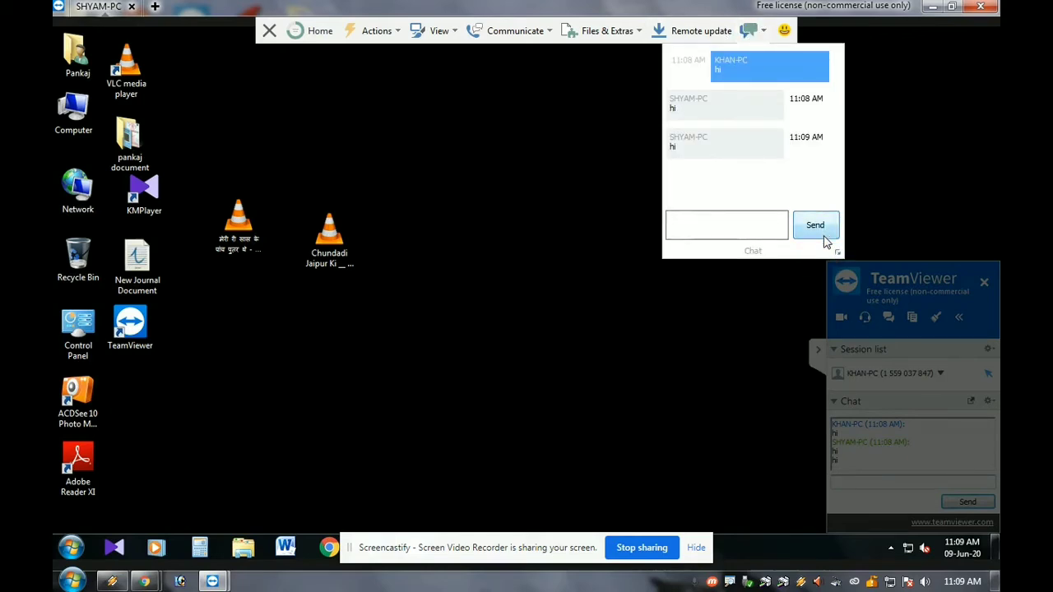
Start a video chat with the remote partner.
click(515, 33)
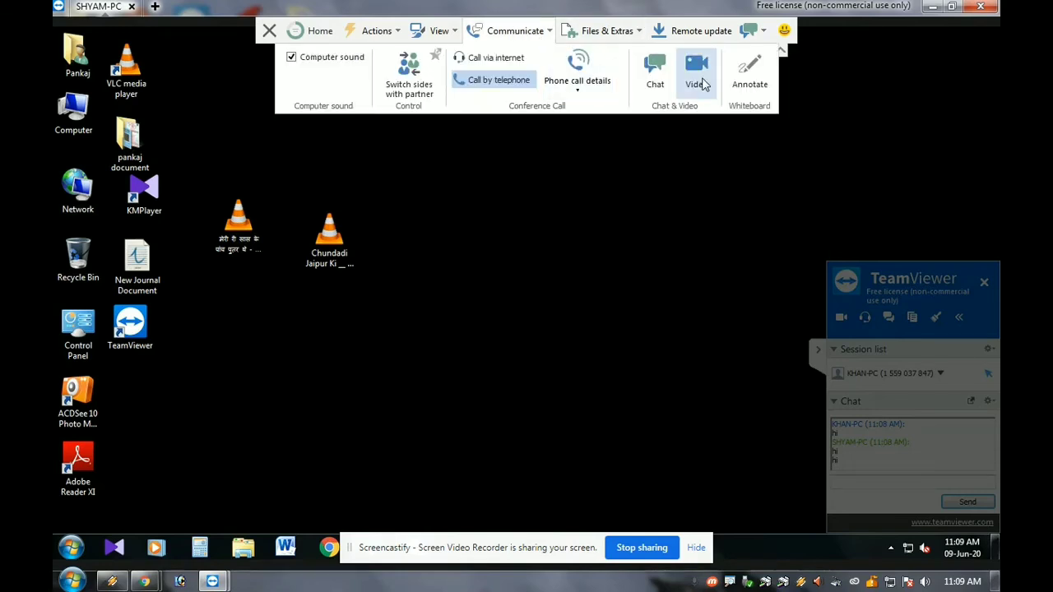
click(703, 82)
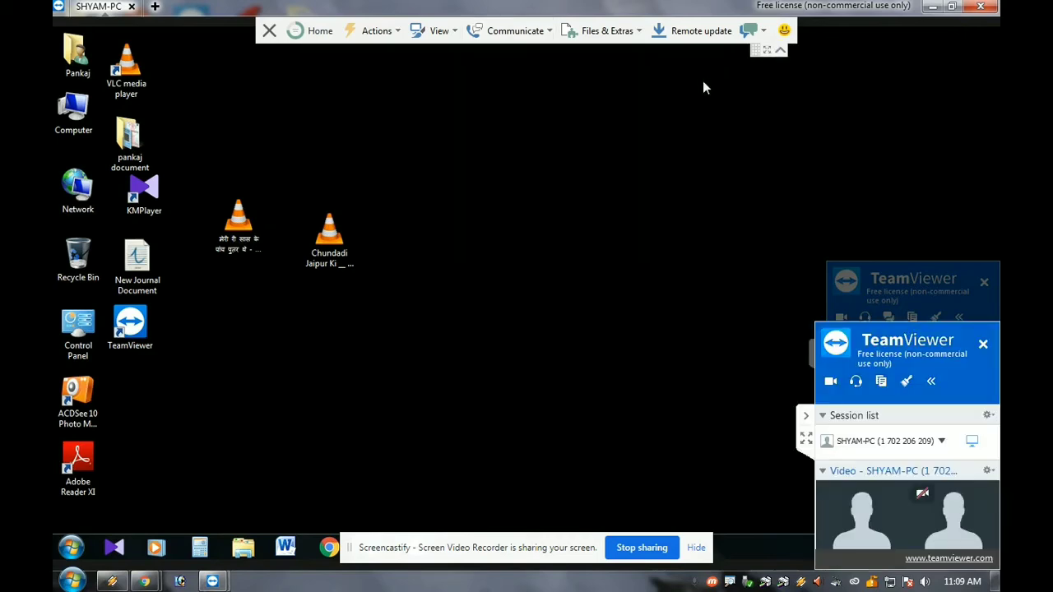
Try to activate TeamViewer Printing for the session and dismiss the upgrade notice.
click(606, 30)
click(606, 31)
click(606, 30)
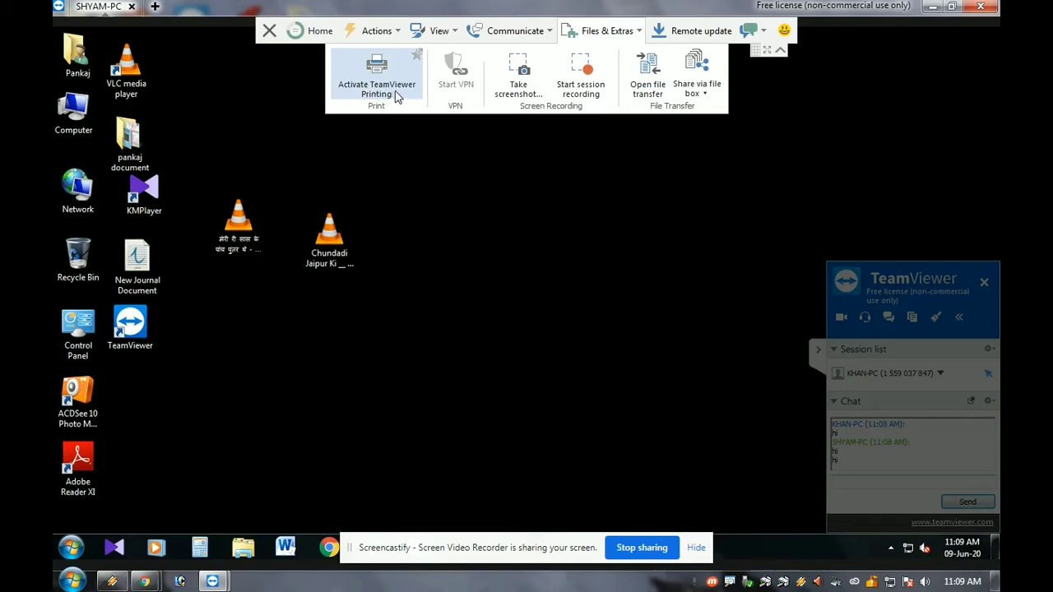
click(384, 97)
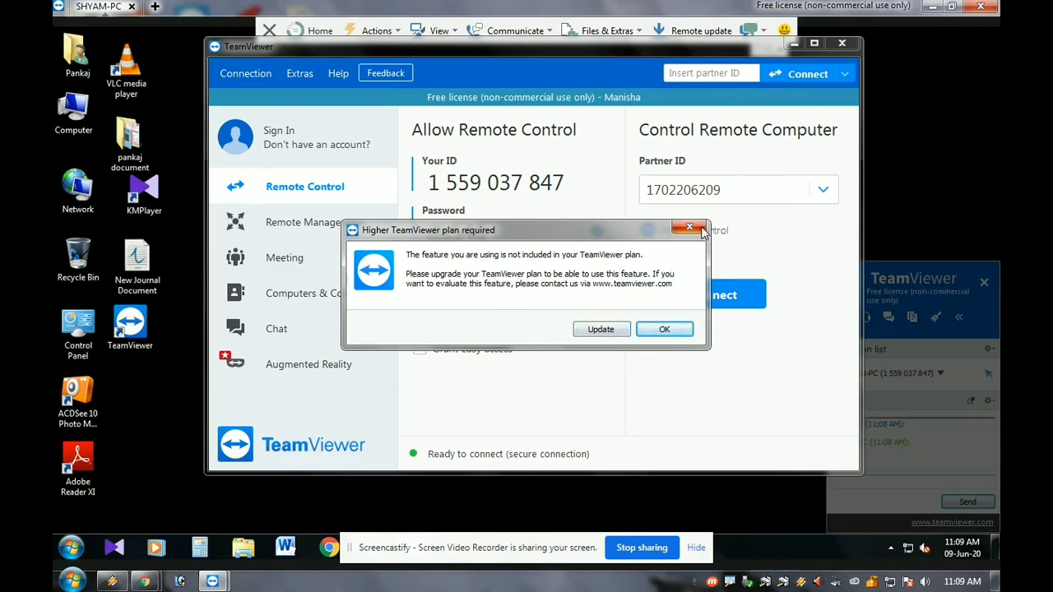
click(690, 227)
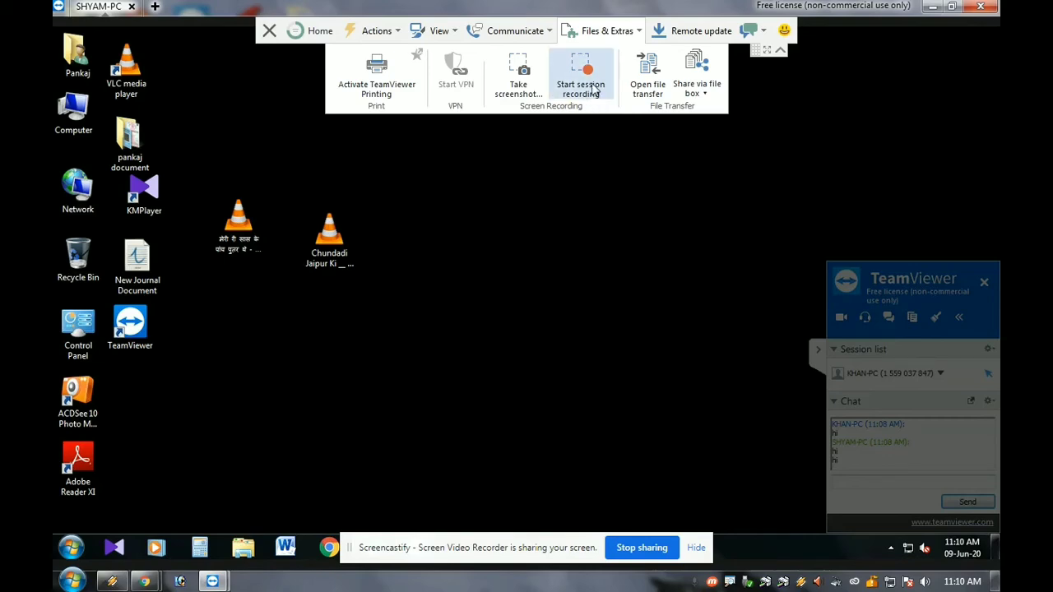
Try transferring the "Guru Randhawa_ High Rat..." song to the remote D:\School folder and cancel its transfer job.
click(648, 78)
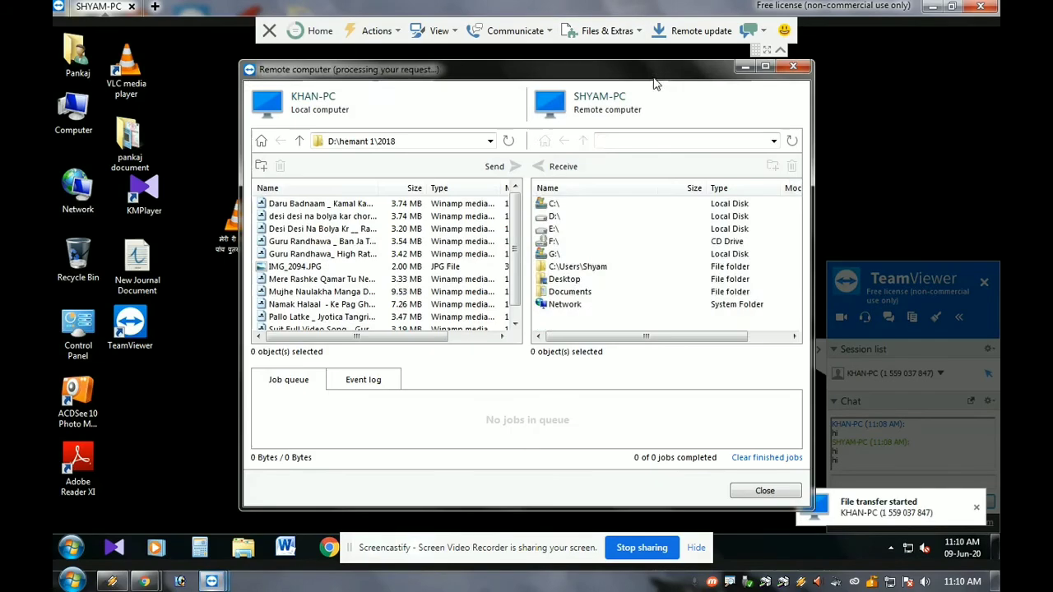
drag(587, 80, 573, 22)
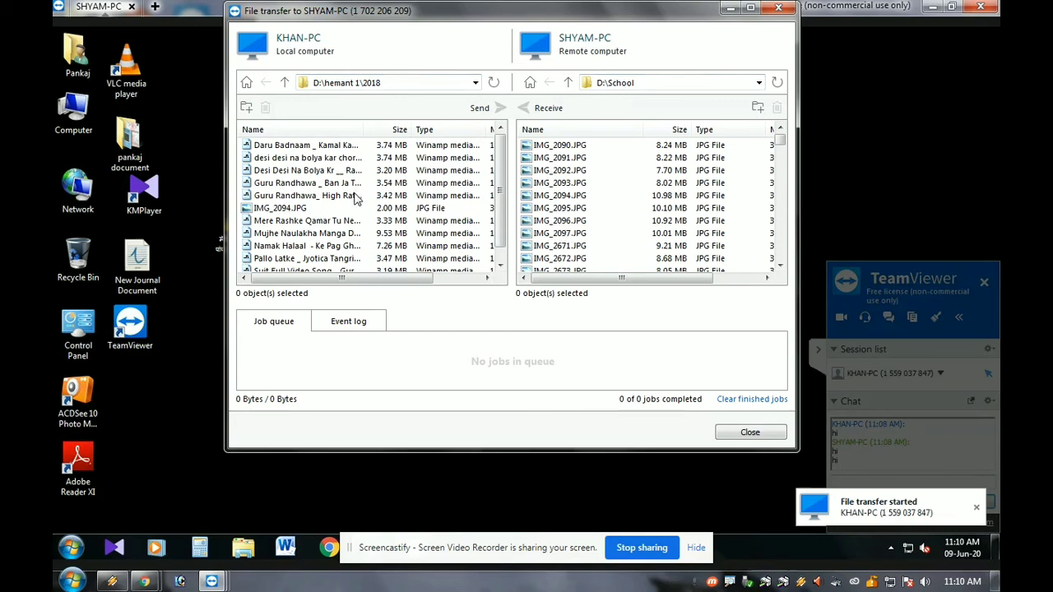
drag(359, 198, 518, 186)
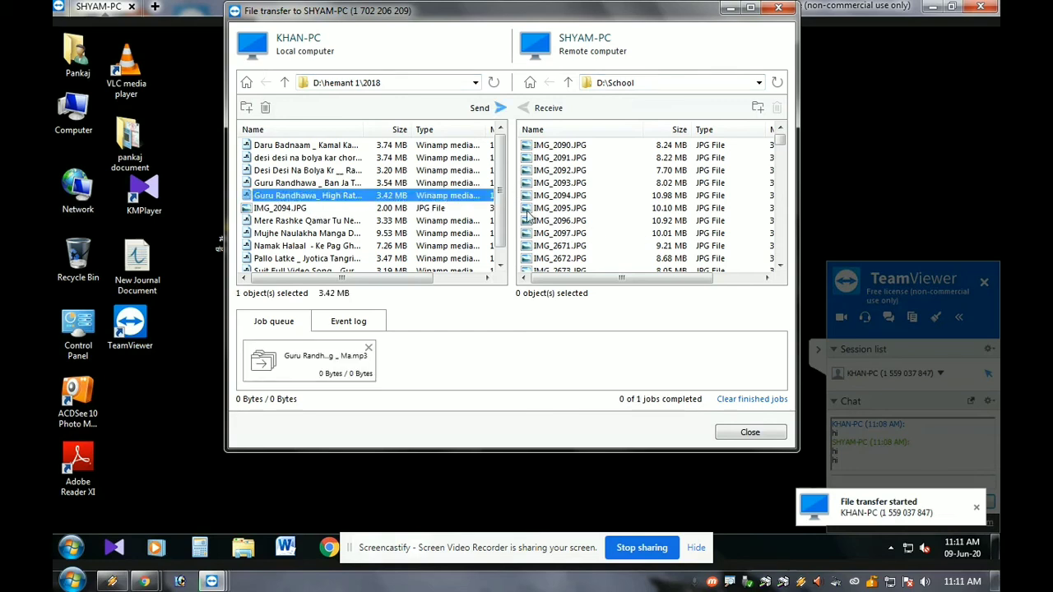
click(370, 355)
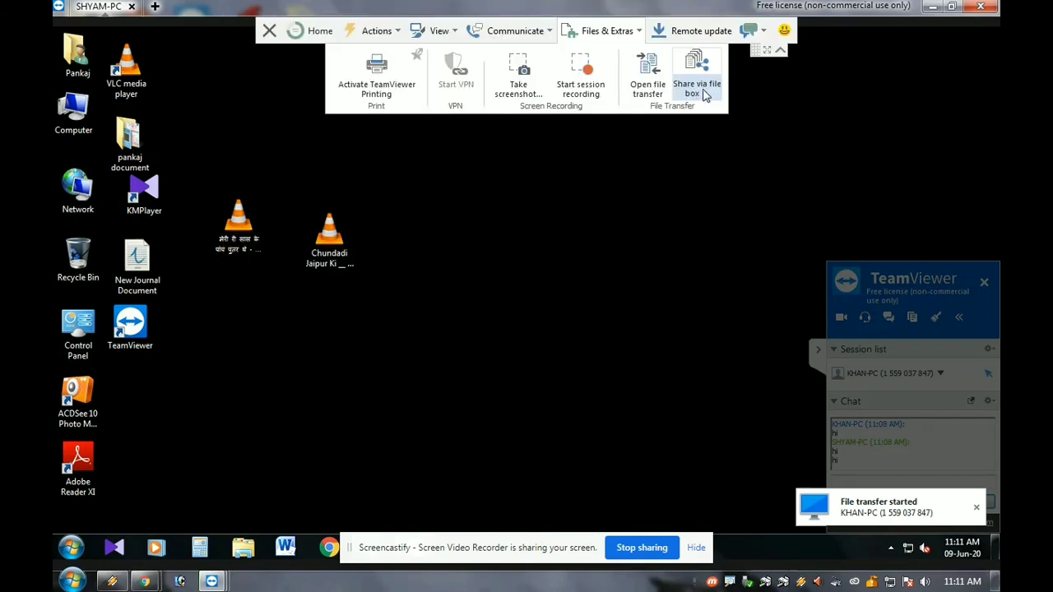
Share a file from the local computer through the file box, browsing Local Disk (C:) for it.
click(705, 96)
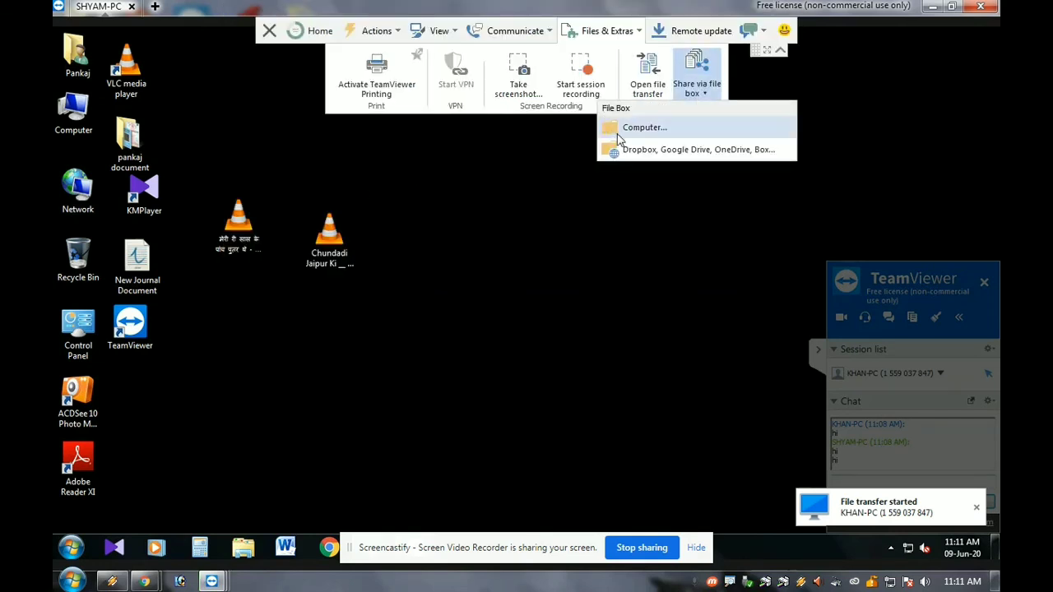
click(612, 126)
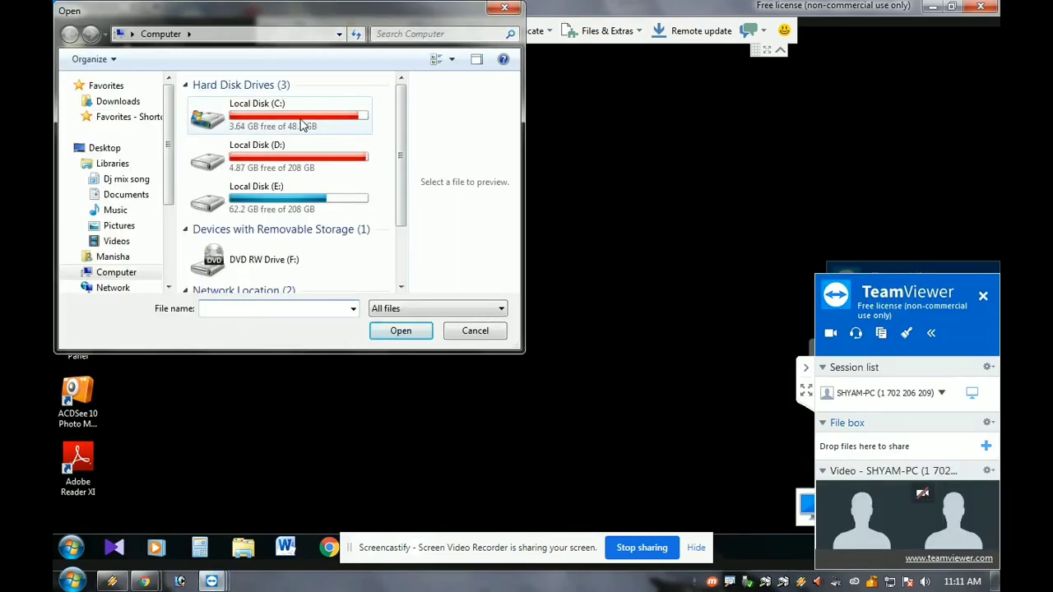
click(303, 125)
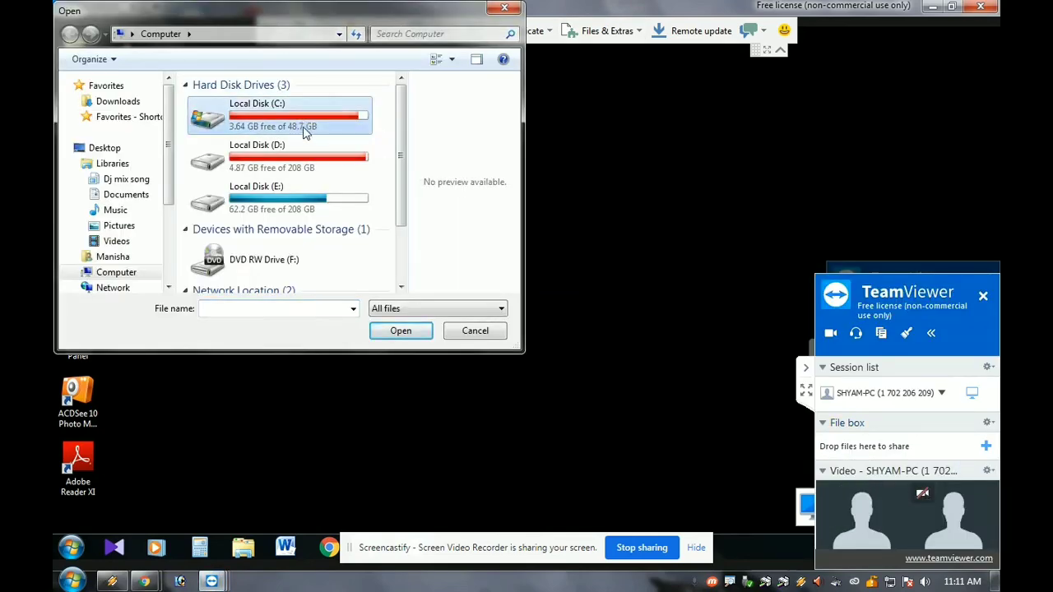
double_click(308, 125)
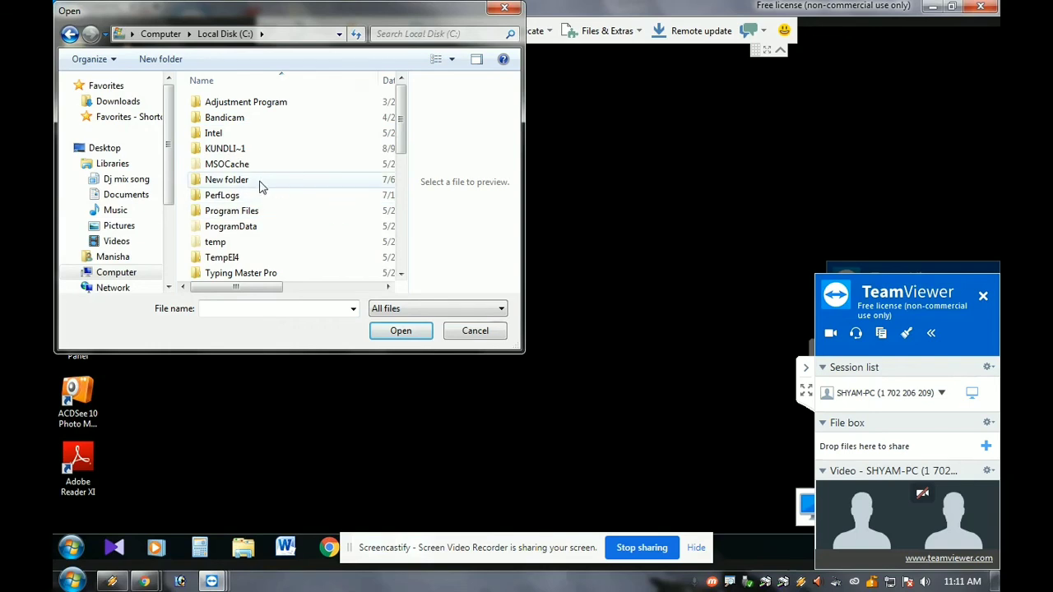